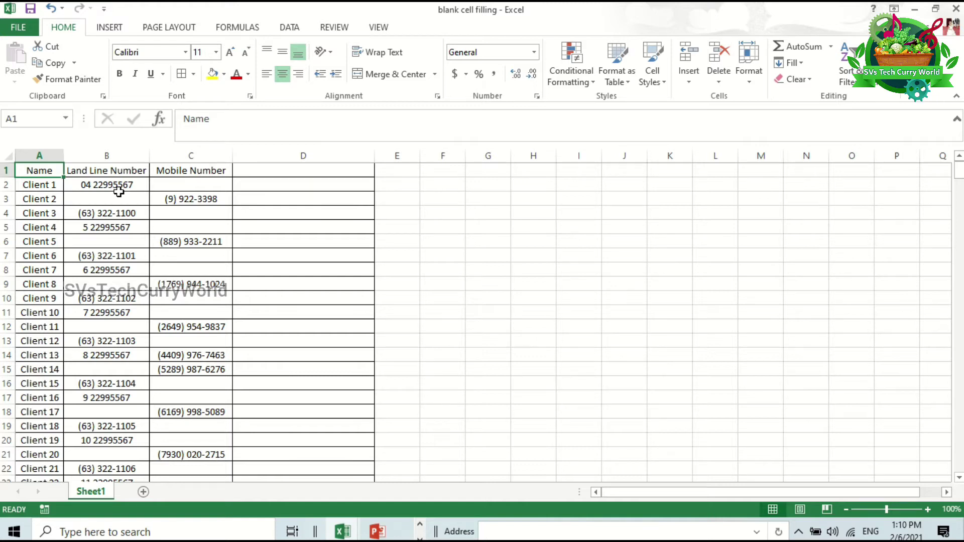
- Review the table's header row, Client 1's empty mobile cell and the Land Line column
left_click(116, 224)
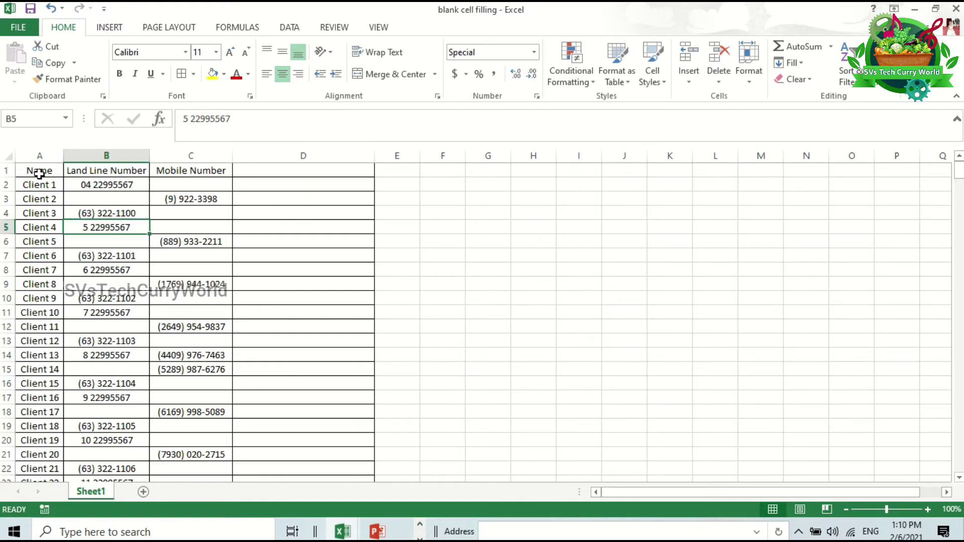
left_click_drag(40, 174, 191, 172)
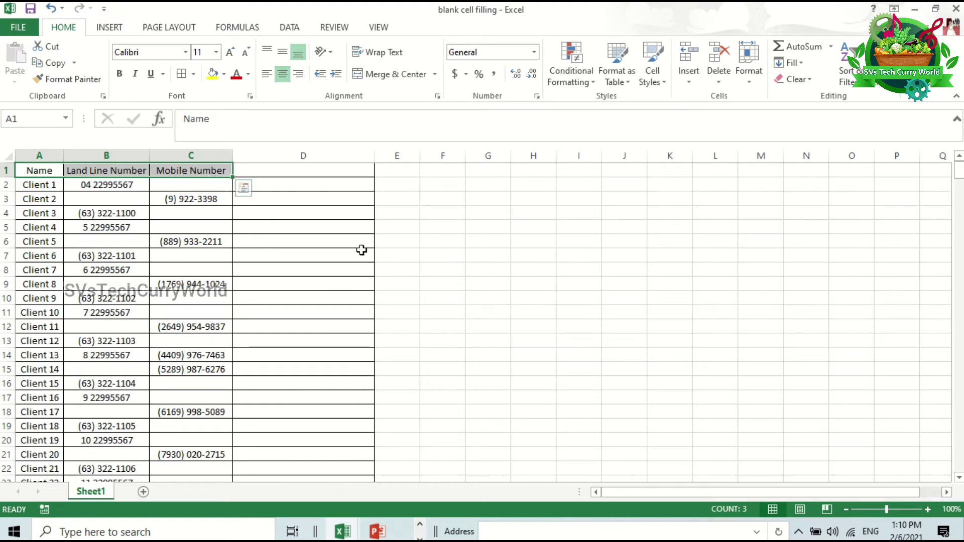
left_click(177, 185)
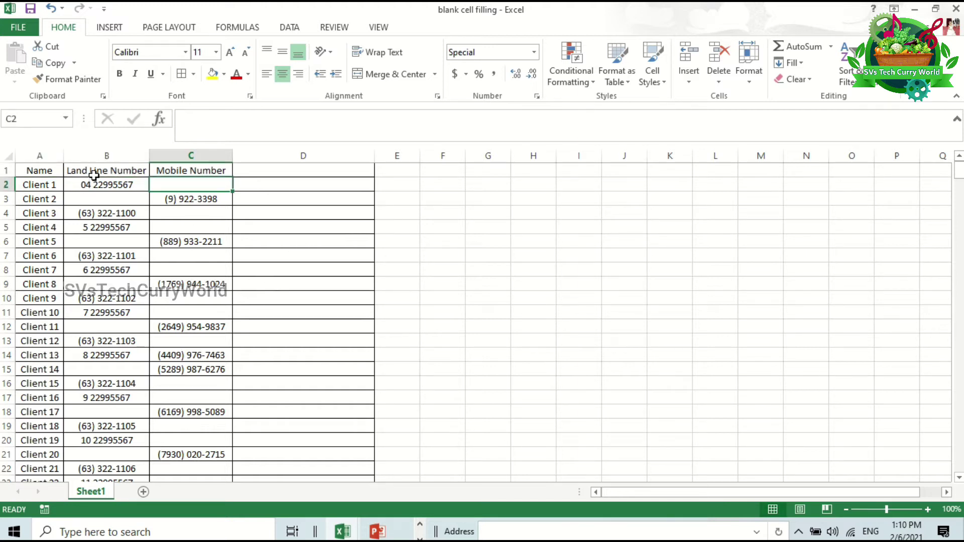
left_click(220, 172)
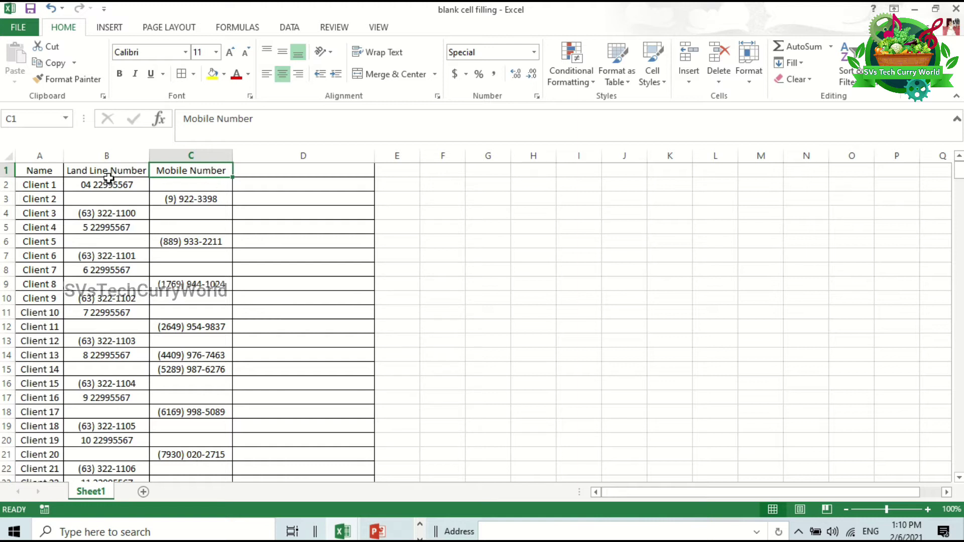
left_click(106, 157)
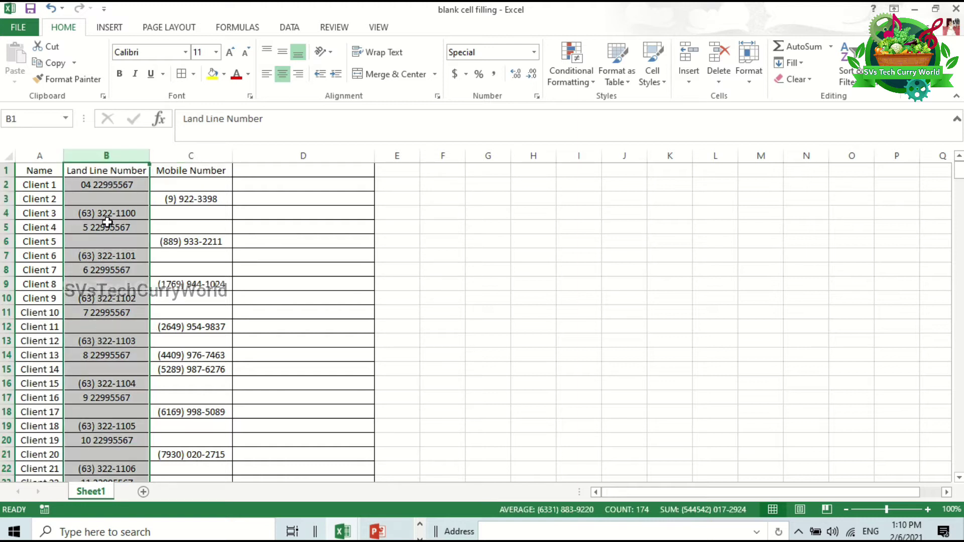
- Fill Client 2's and Client 5's empty Land Line cells (B3, B6) yellow
left_click(108, 198)
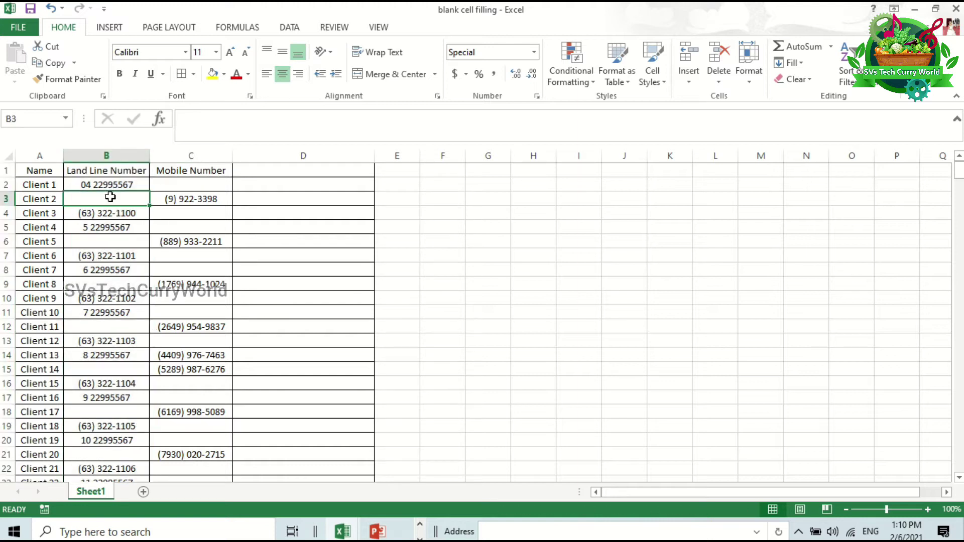
left_click(213, 73)
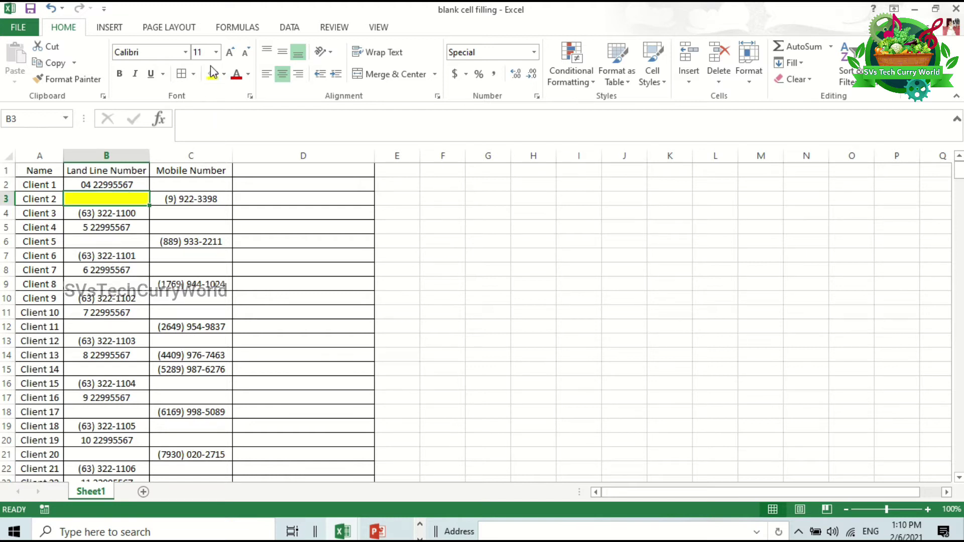
left_click(109, 244)
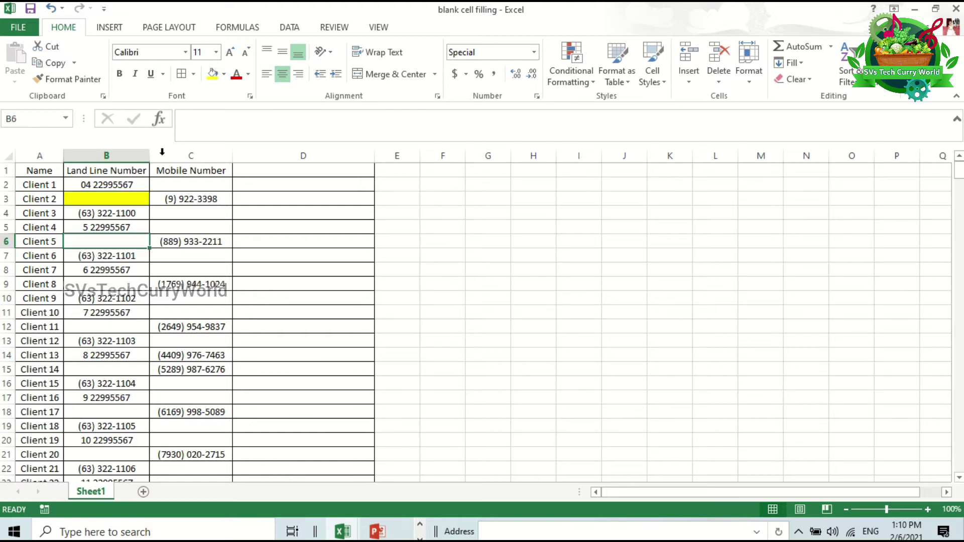
left_click(213, 75)
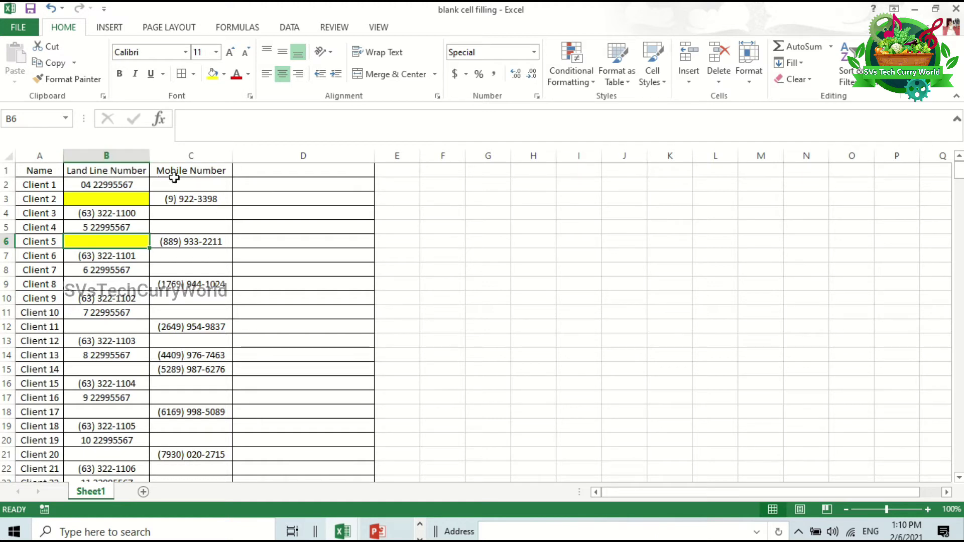
left_click(107, 156)
right_click(98, 157)
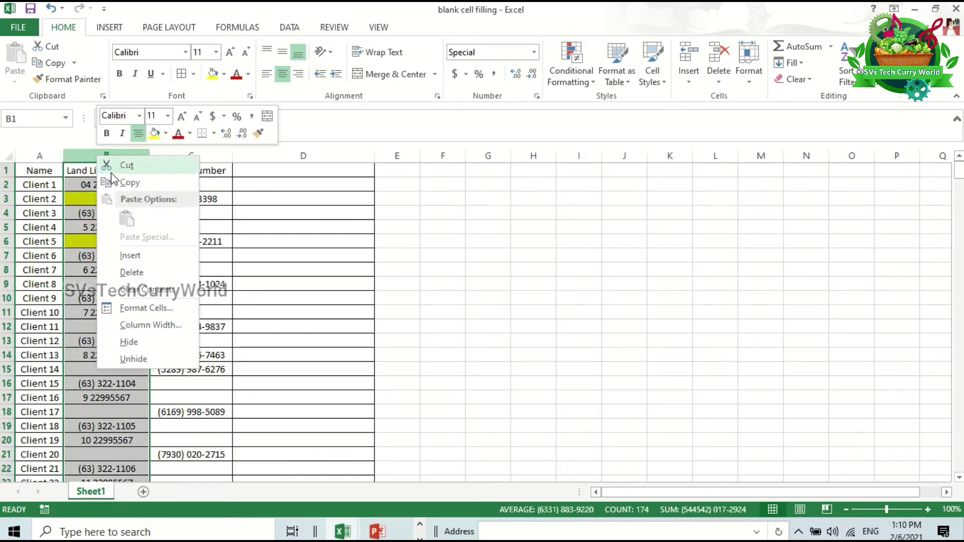
- Copy the entire Land Line Number column B
left_click(149, 188)
left_click(191, 155)
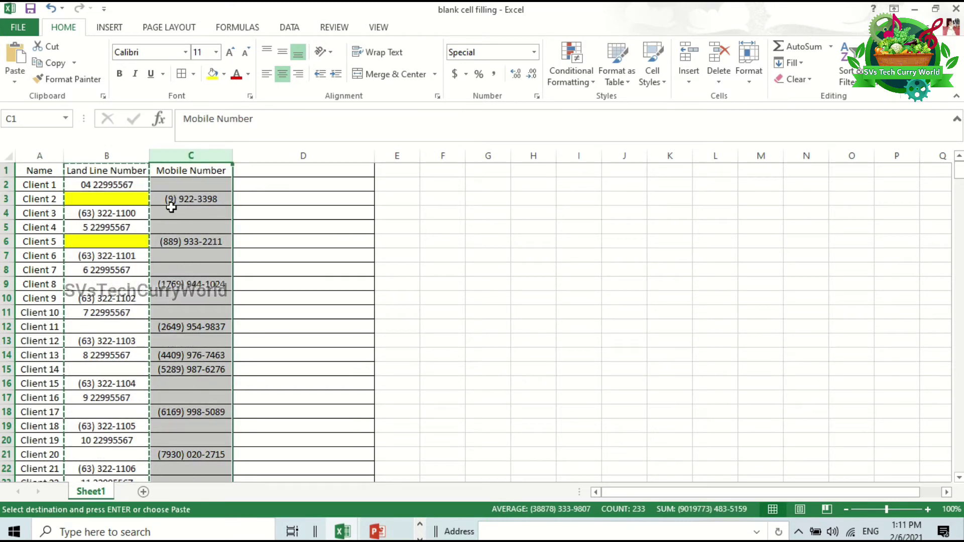
left_click(325, 233)
- Review the land line cells for Clients 1, 4 and 8 and the blanks for Clients 32–33
left_click(123, 185)
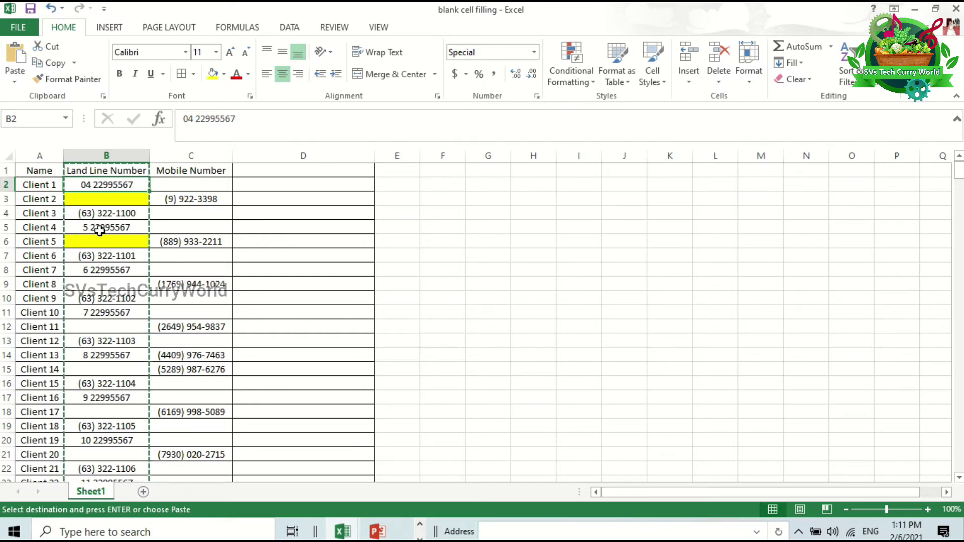
left_click(99, 230)
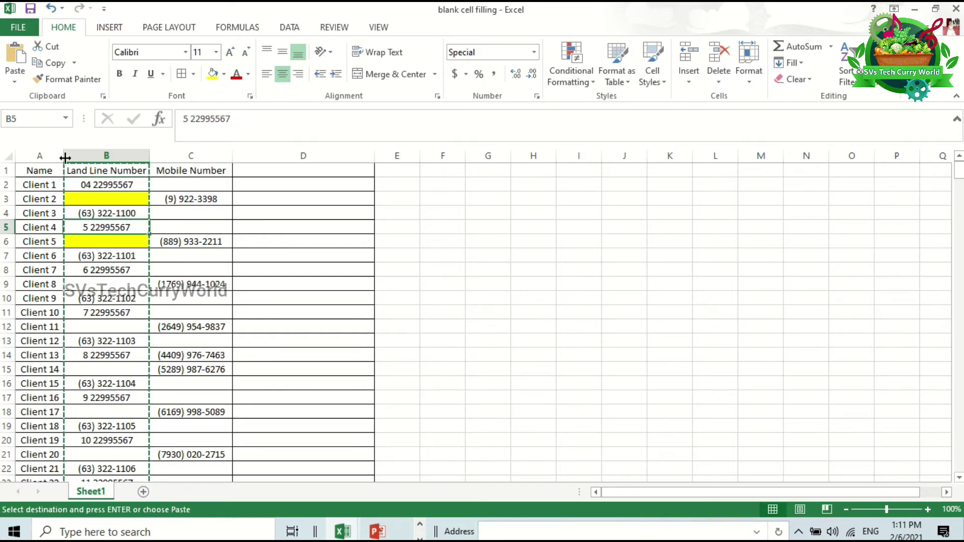
left_click(113, 285)
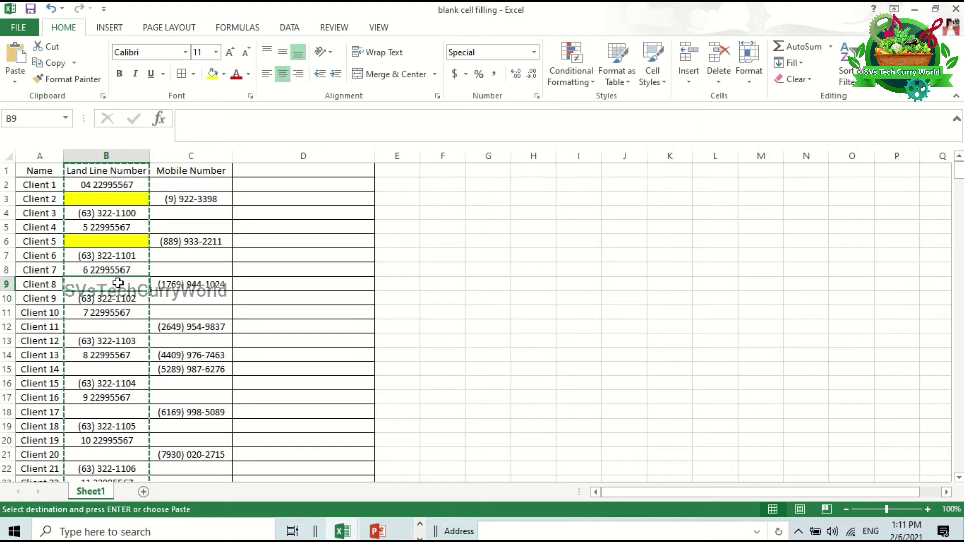
scroll(118, 359, "down", 6)
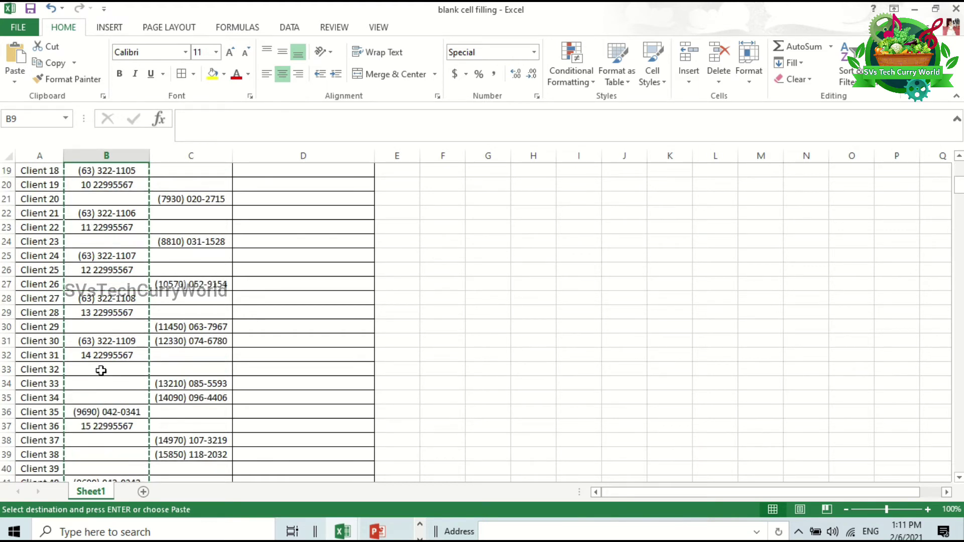
left_click_drag(101, 371, 97, 397)
left_click(176, 369)
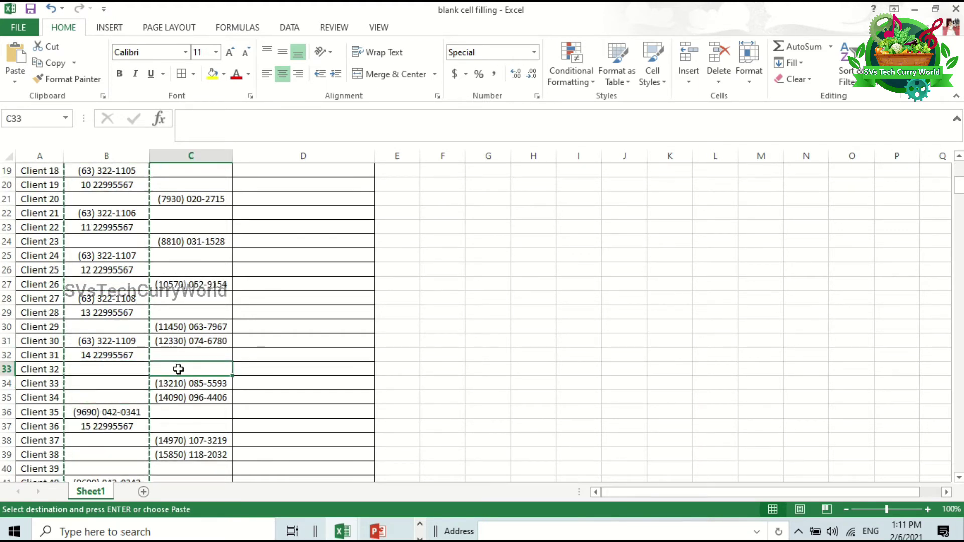
scroll(178, 370, "up", 6)
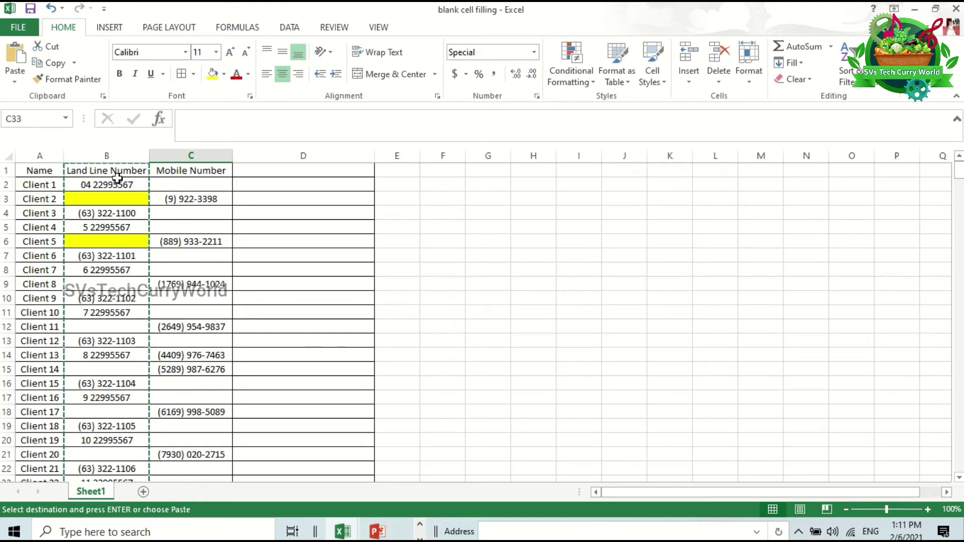
- Recheck Client 6's, Client 1's and Client 2's cells, then reselect column B
left_click(137, 255)
left_click(101, 173)
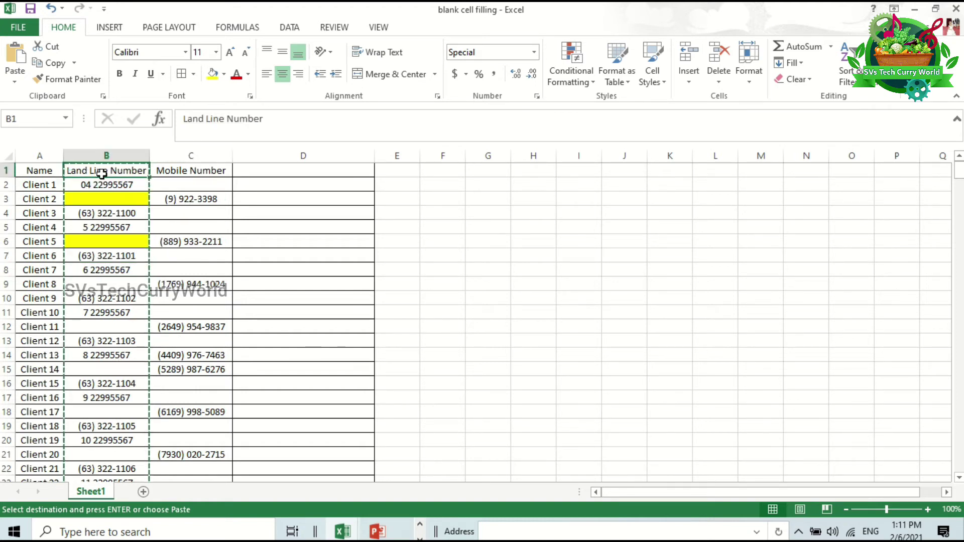
left_click(195, 185)
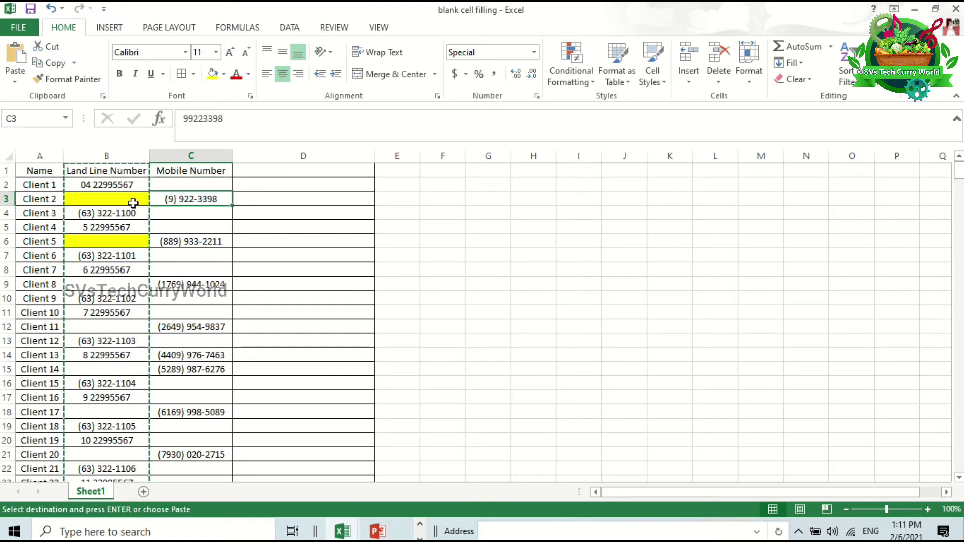
left_click(113, 199)
left_click(91, 155)
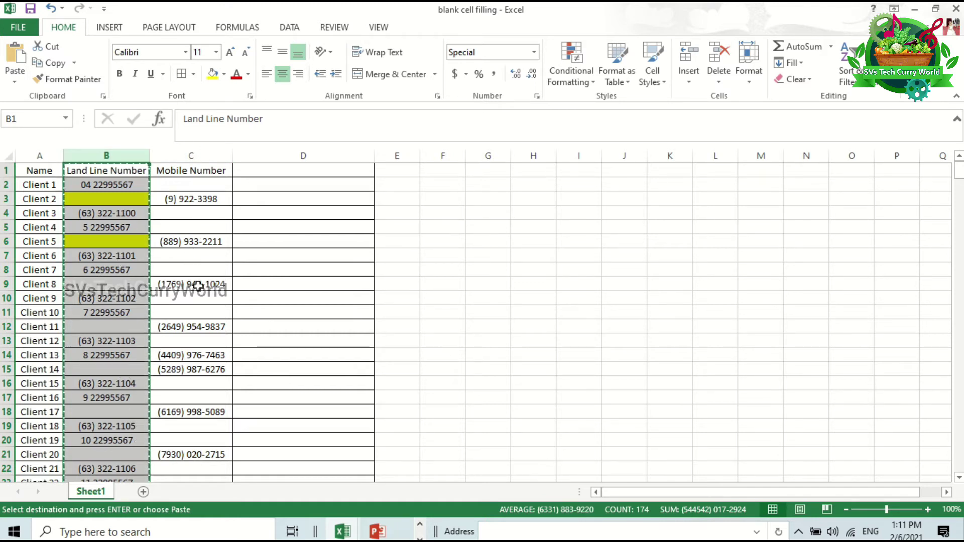
- Look over the Land Line column and Client 5's and Client 2's cells
left_click(50, 169)
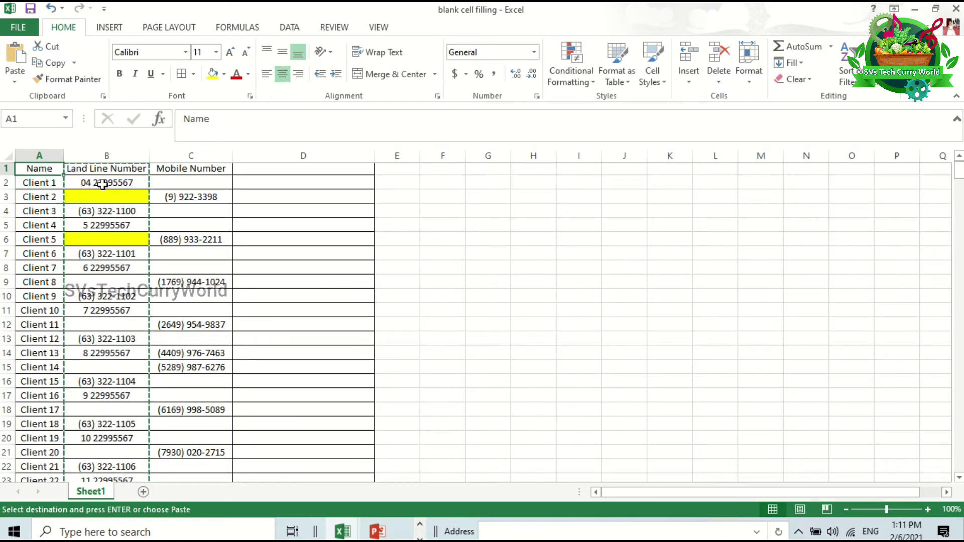
left_click(104, 160)
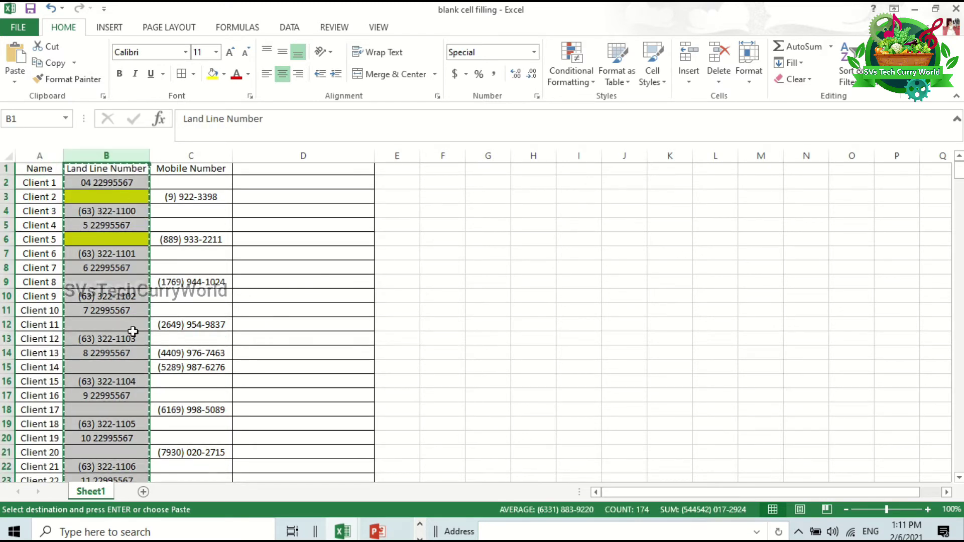
left_click(123, 240)
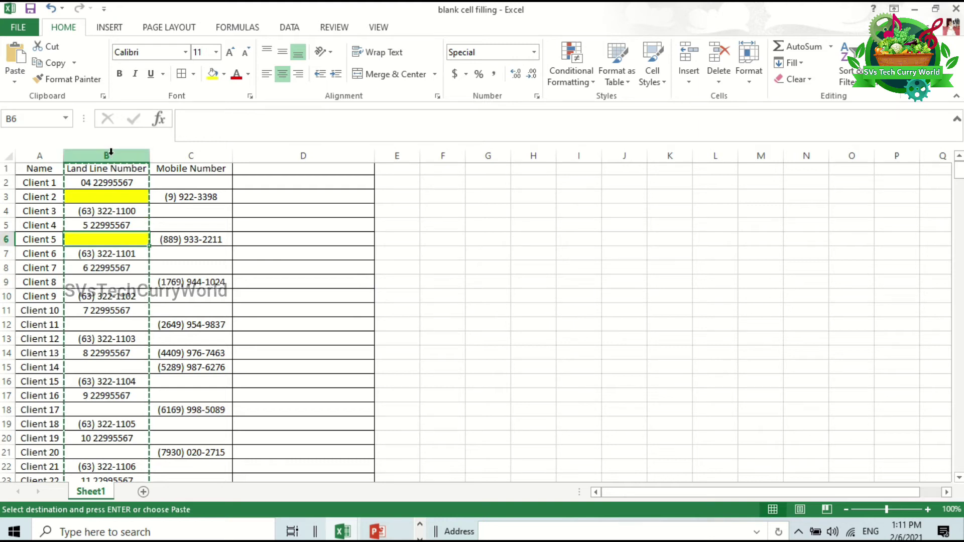
left_click(203, 196)
left_click(114, 198)
left_click(202, 197)
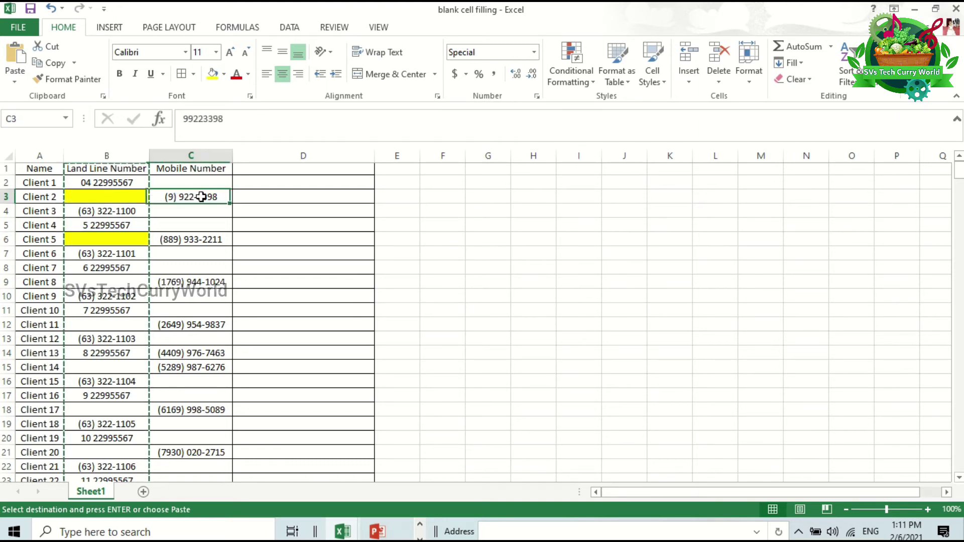
key("ctrl+c")
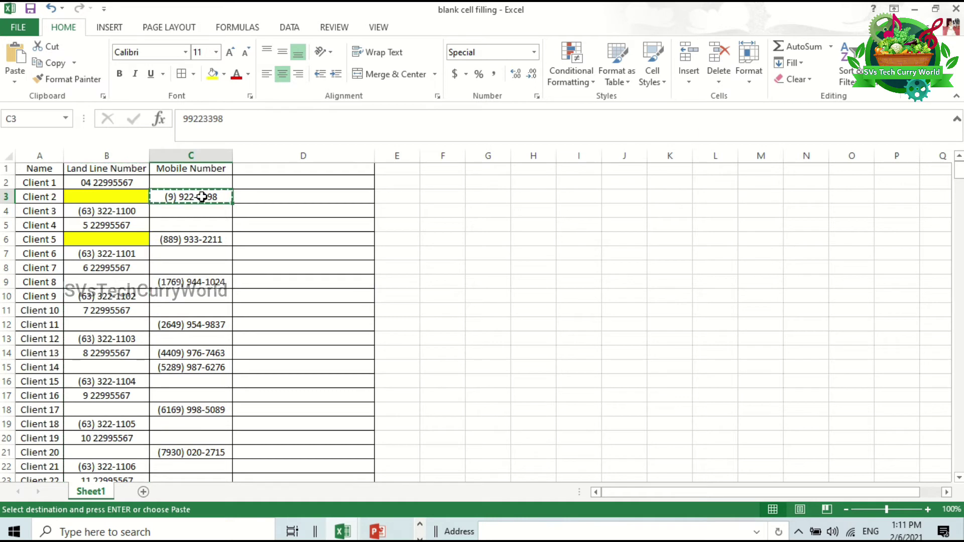
key("Left")
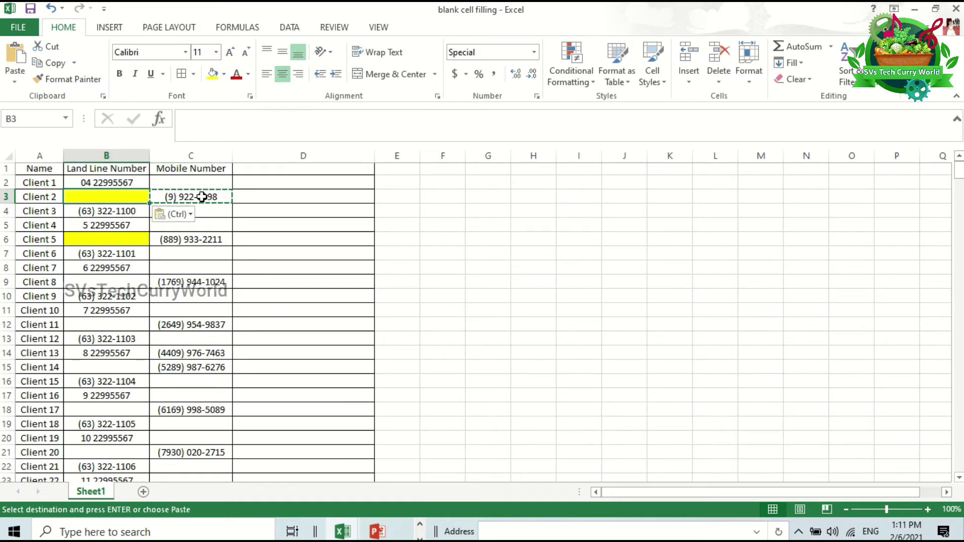
key("ctrl+v")
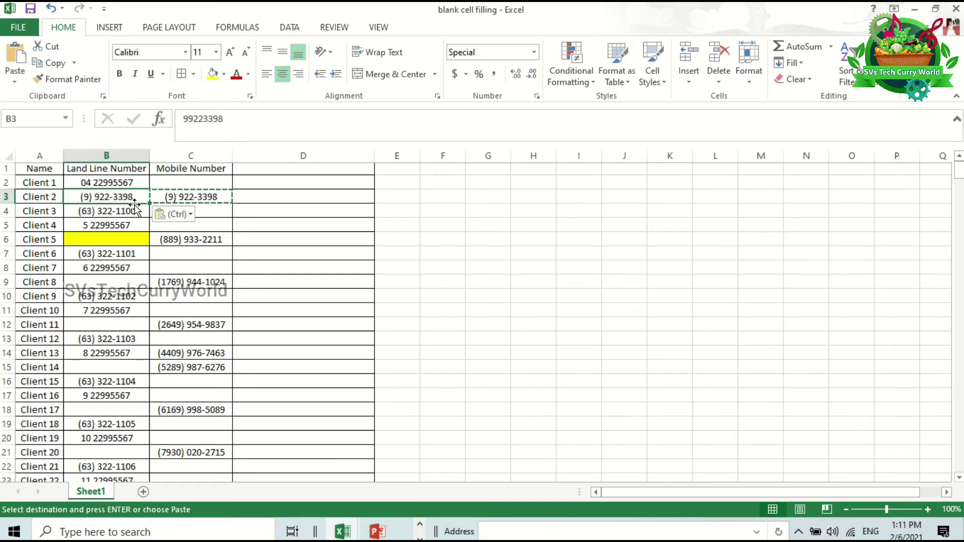
left_click(173, 214)
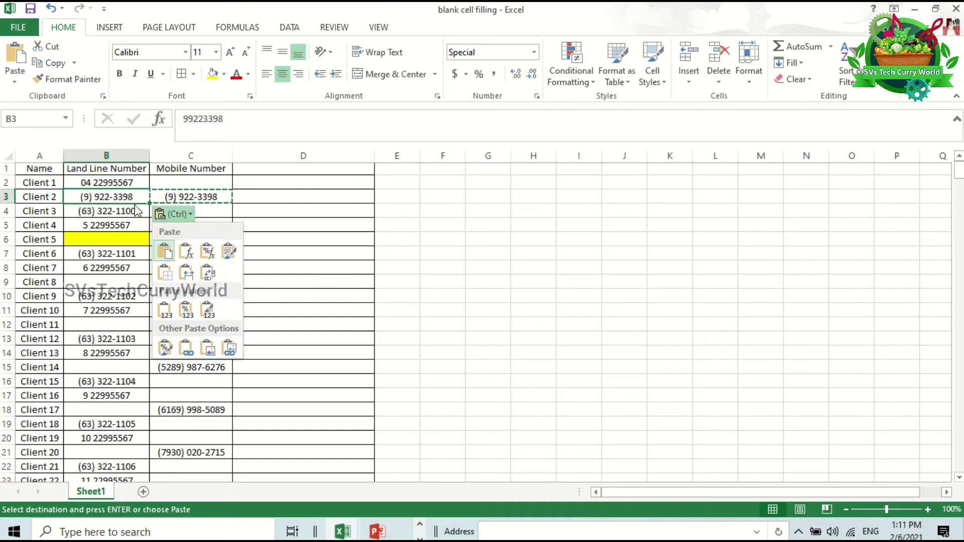
left_click(359, 325)
- Scroll down to the end of the client table
scroll(359, 325, "down", 16)
scroll(347, 370, "down", 15)
scroll(342, 390, "down", 14)
scroll(342, 392, "down", 17)
scroll(340, 395, "down", 16)
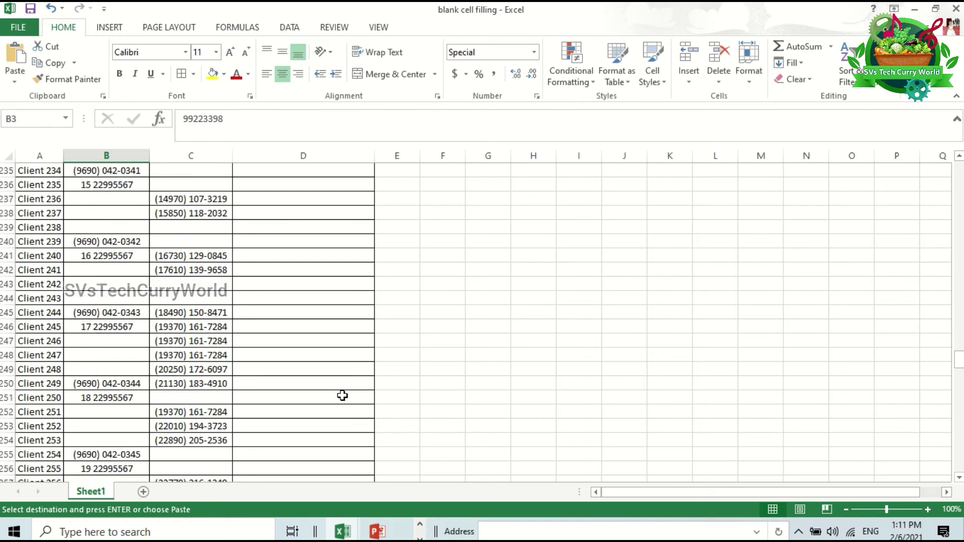
scroll(342, 397, "down", 18)
scroll(347, 403, "down", 17)
scroll(347, 403, "down", 16)
scroll(348, 403, "up", 7)
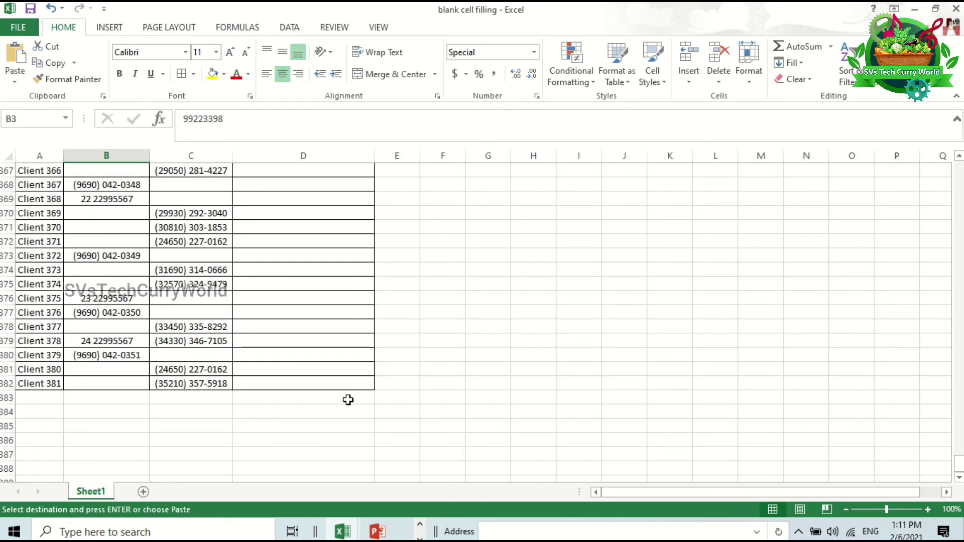
scroll(347, 400, "up", 5)
scroll(347, 399, "down", 6)
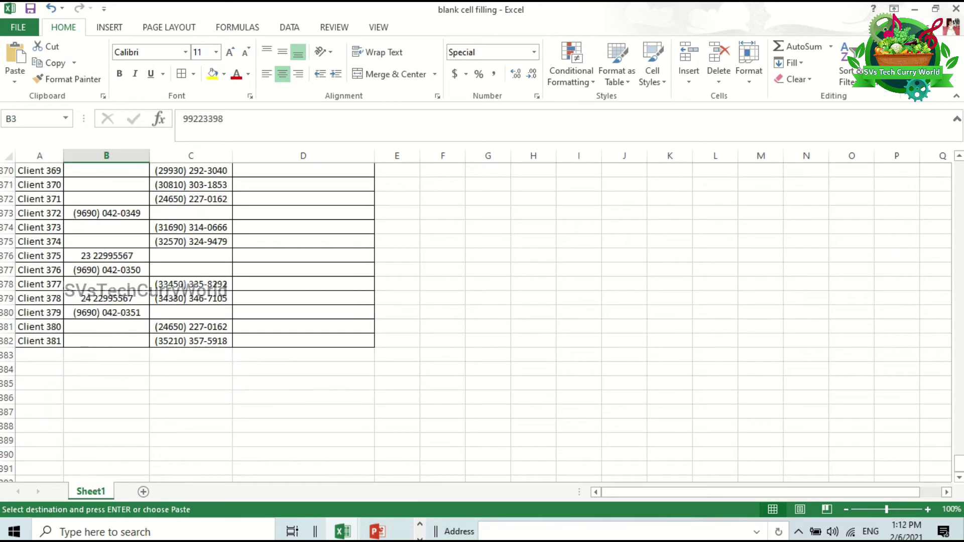
left_click_drag(958, 467, 960, 165)
- Delete the pasted number from Client 2's Land Line cell B3 and reselect column B
left_click(470, 252)
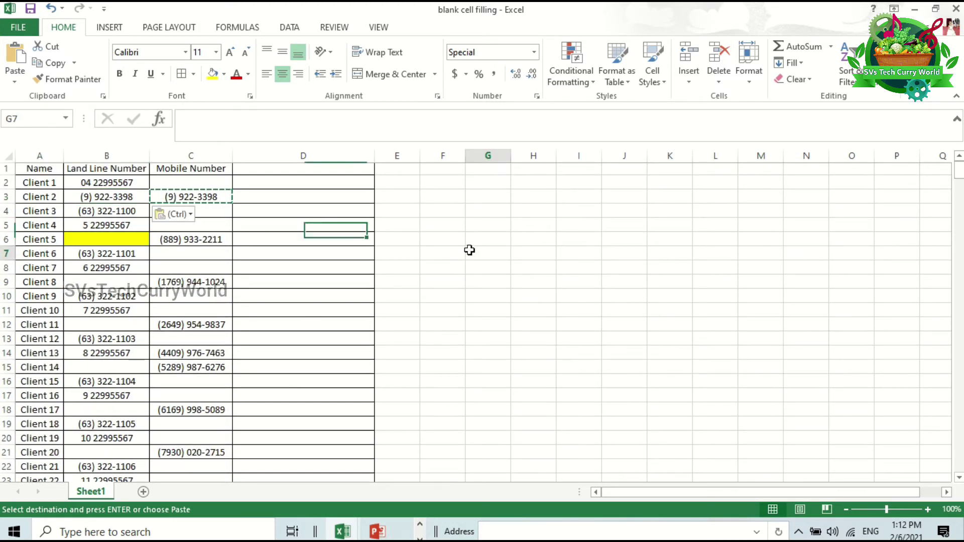
left_click(121, 198)
key("Delete")
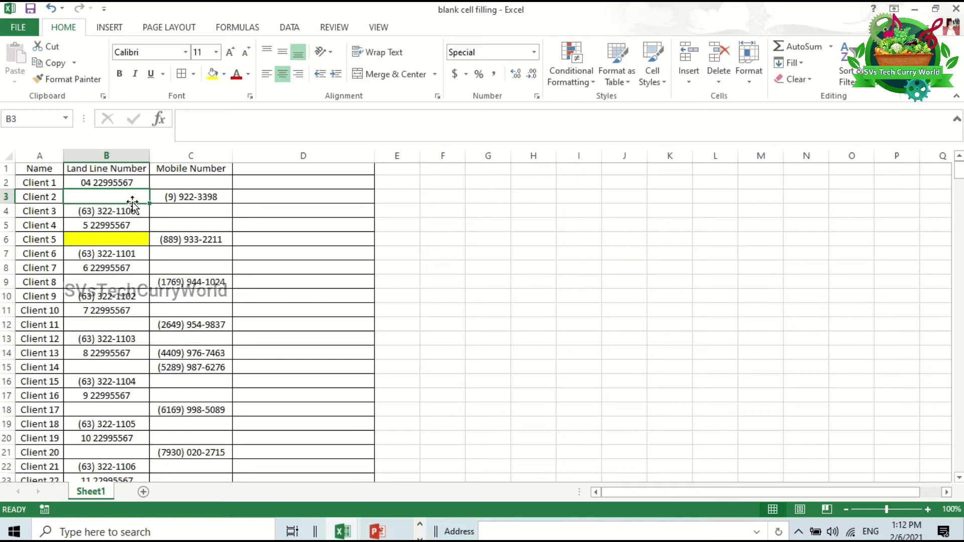
left_click(107, 156)
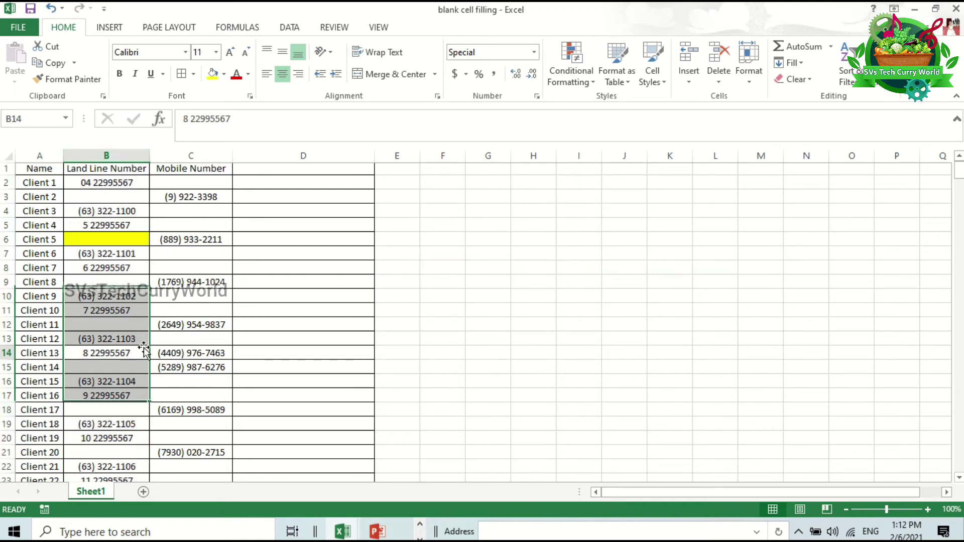
left_click(98, 158)
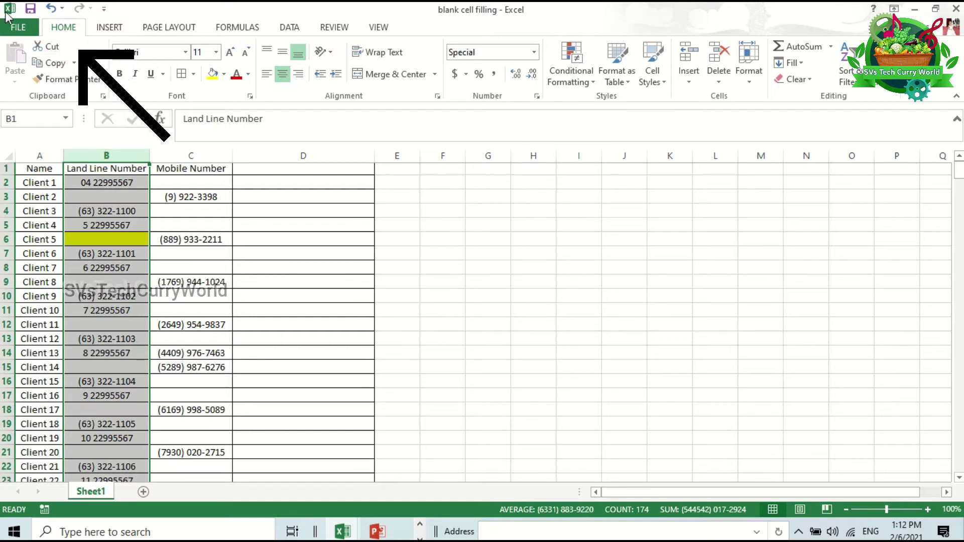
- Use Find & Select > Go To Special > Blanks to select the empty Land Line cells
left_click(109, 28)
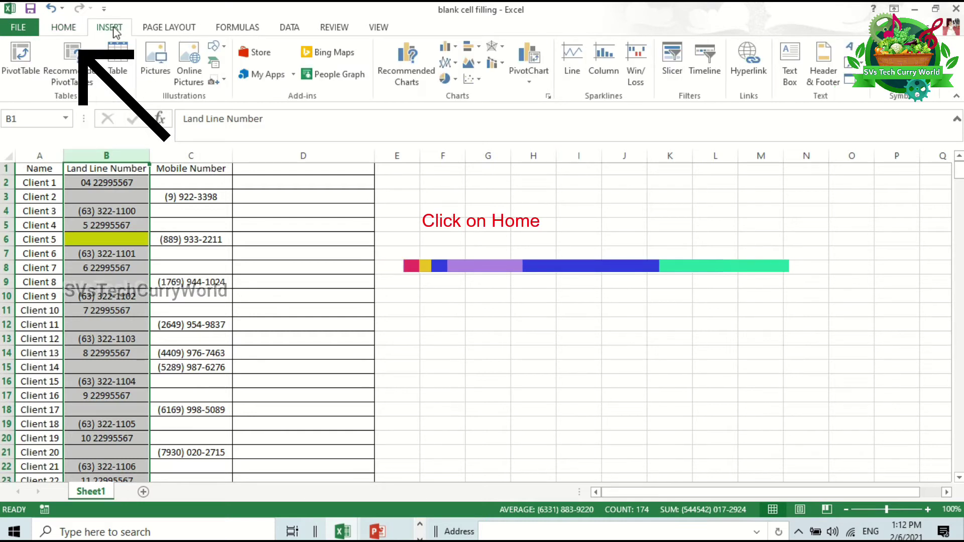
left_click(66, 30)
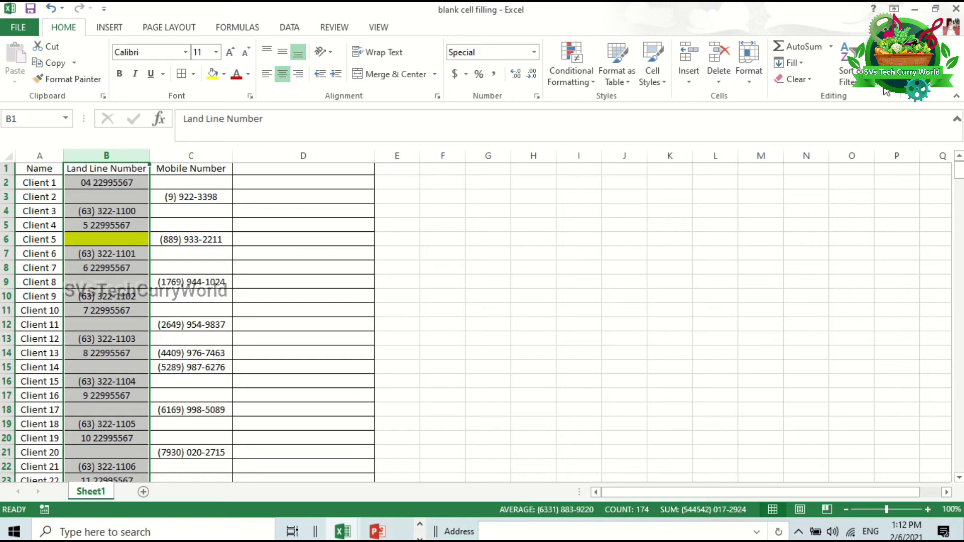
left_click(852, 75)
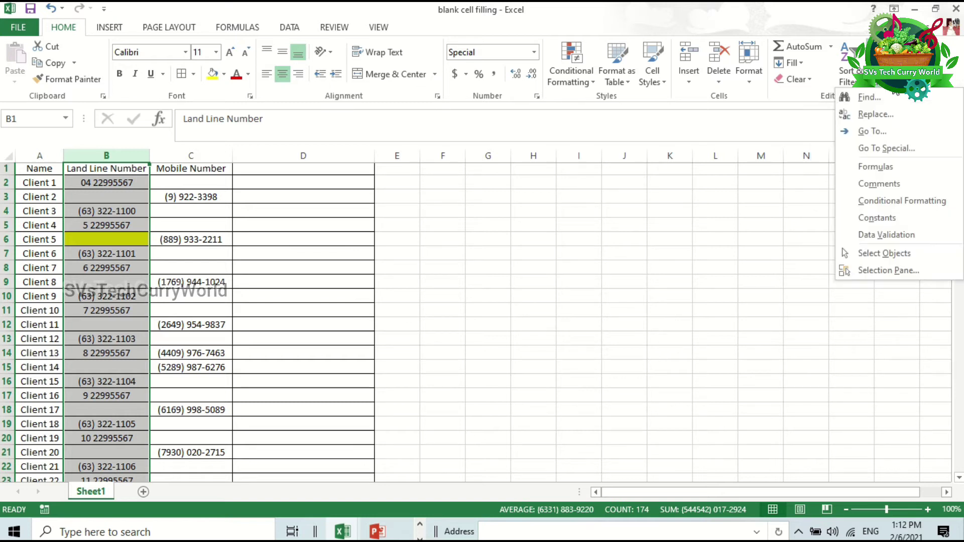
left_click(902, 149)
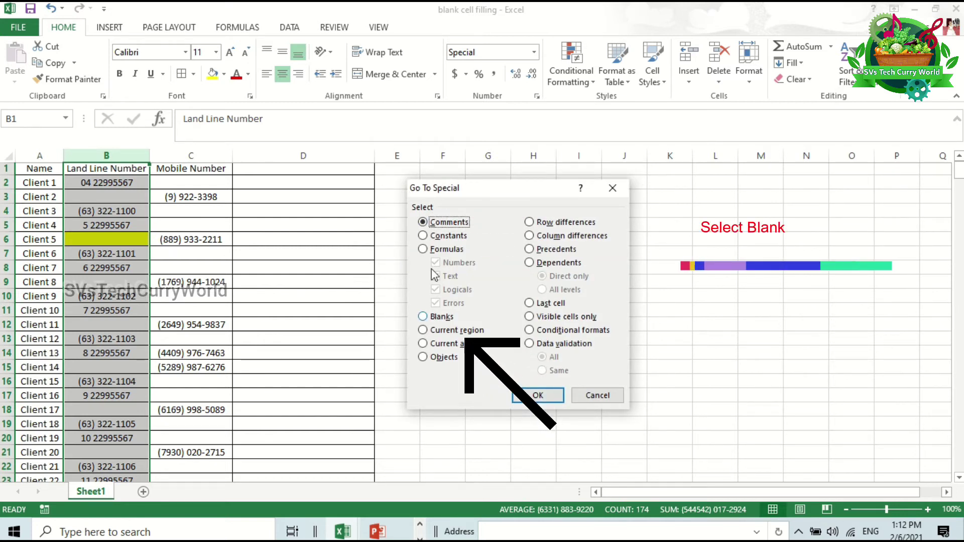
left_click(423, 317)
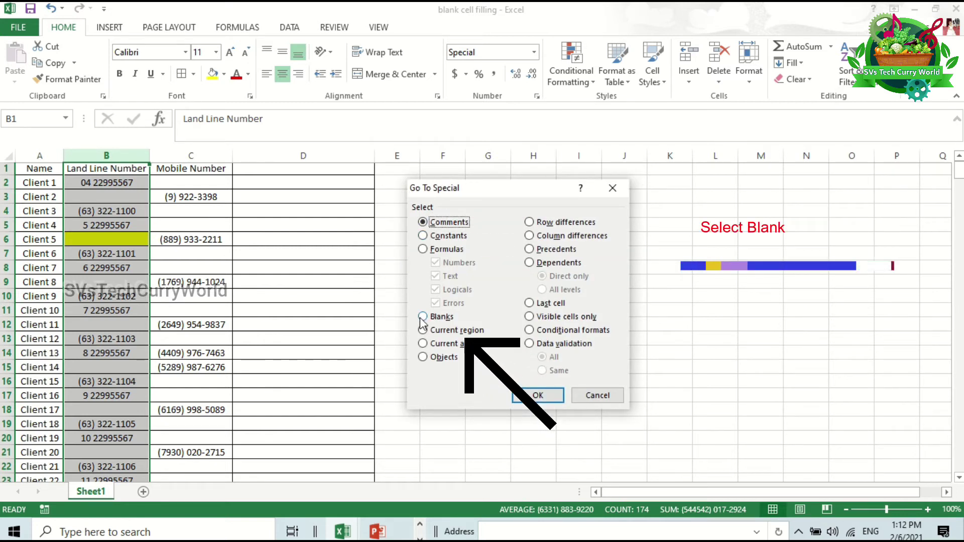
left_click(538, 396)
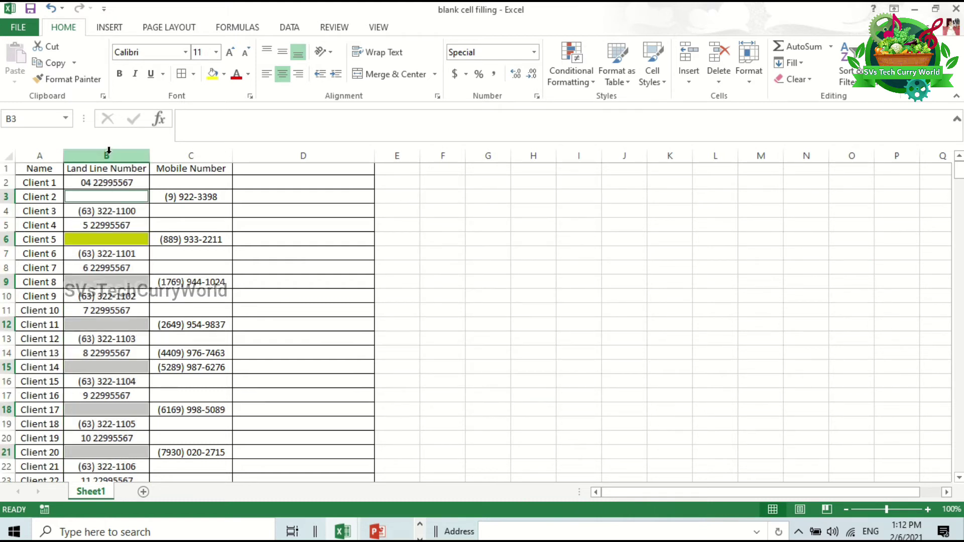
- Scroll through the table to check the selected blank cells
scroll(106, 303, "down", 6)
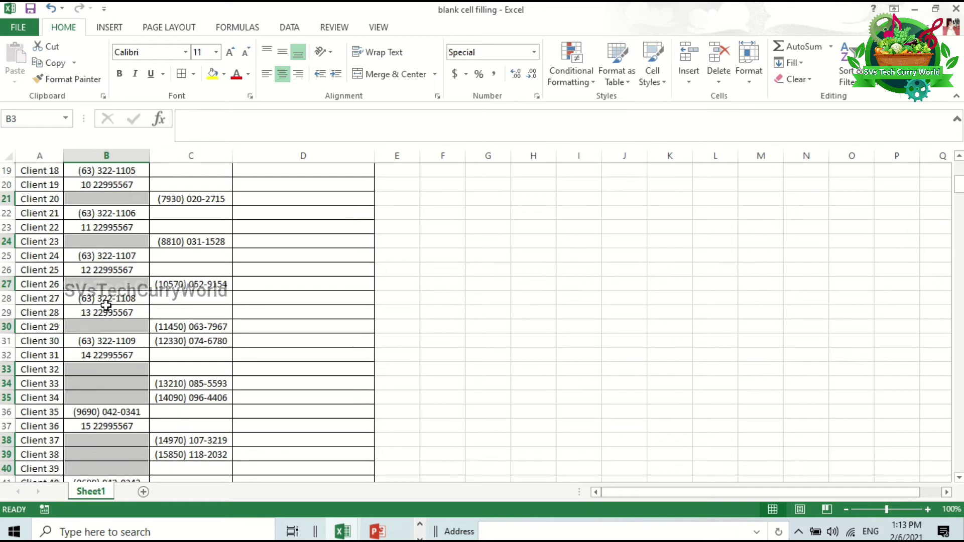
scroll(108, 301, "down", 4)
scroll(113, 365, "down", 4)
scroll(114, 364, "down", 5)
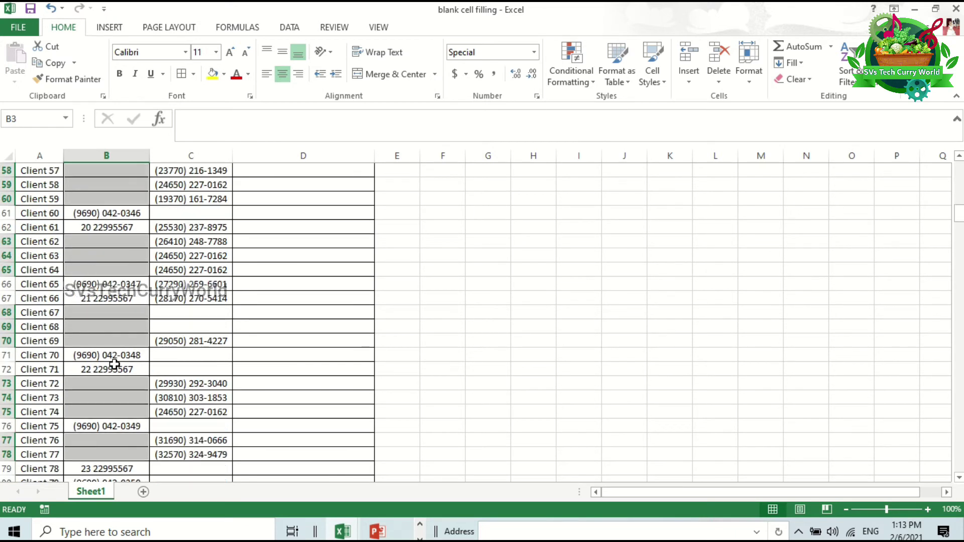
scroll(115, 364, "down", 4)
scroll(114, 364, "up", 5)
scroll(114, 362, "up", 10)
scroll(114, 362, "up", 8)
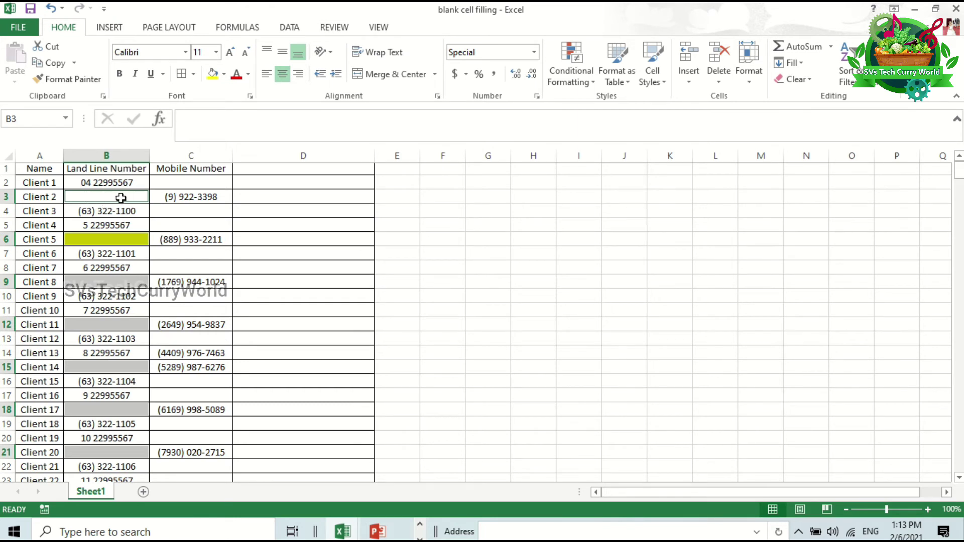
left_click(122, 196)
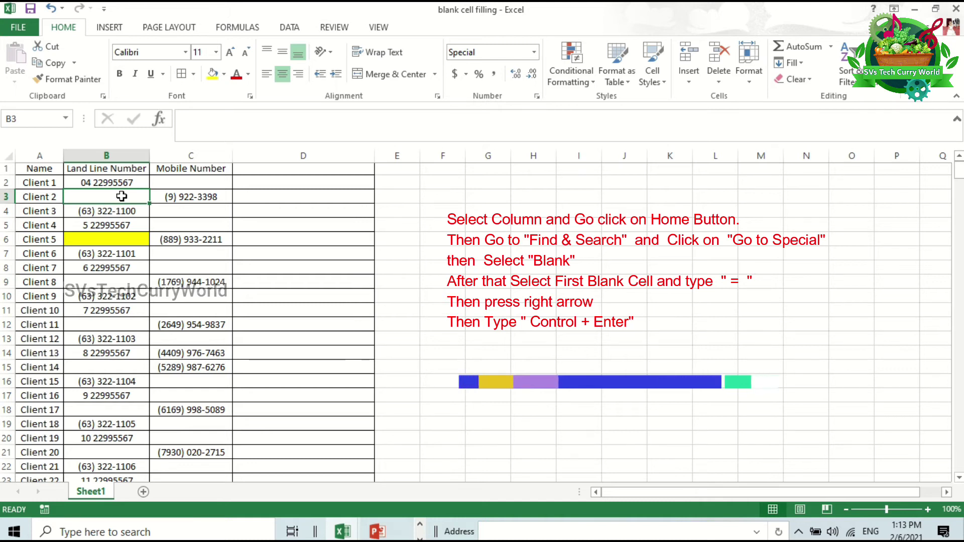
type("=")
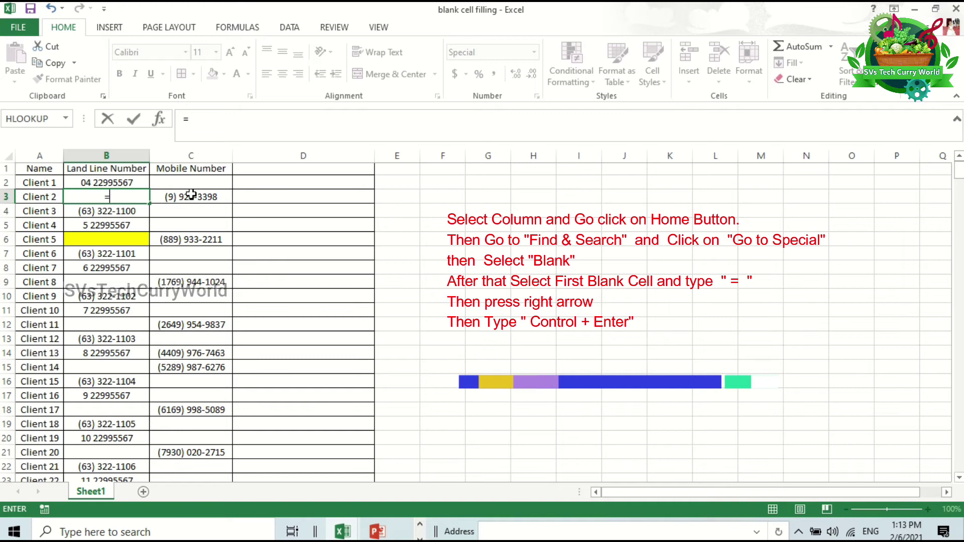
key("Right")
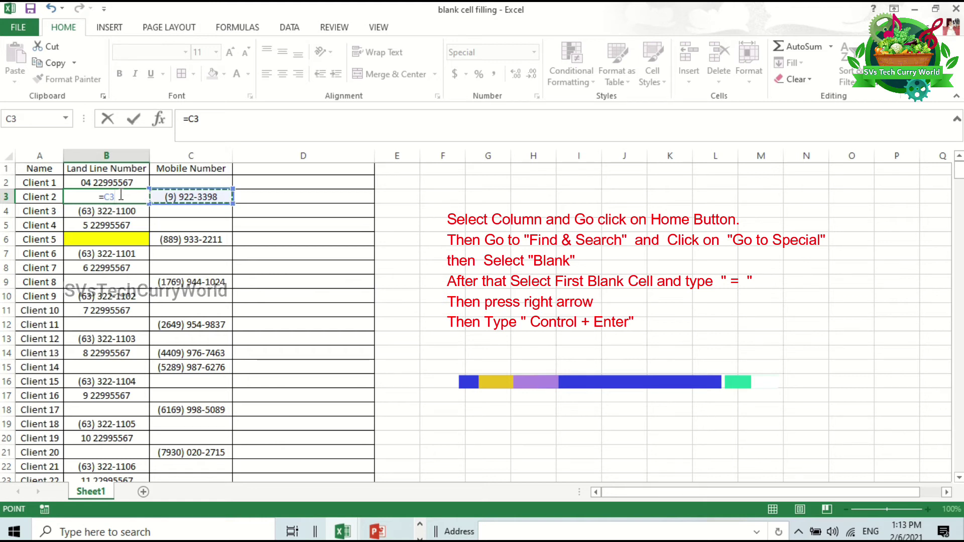
key("ctrl+Return")
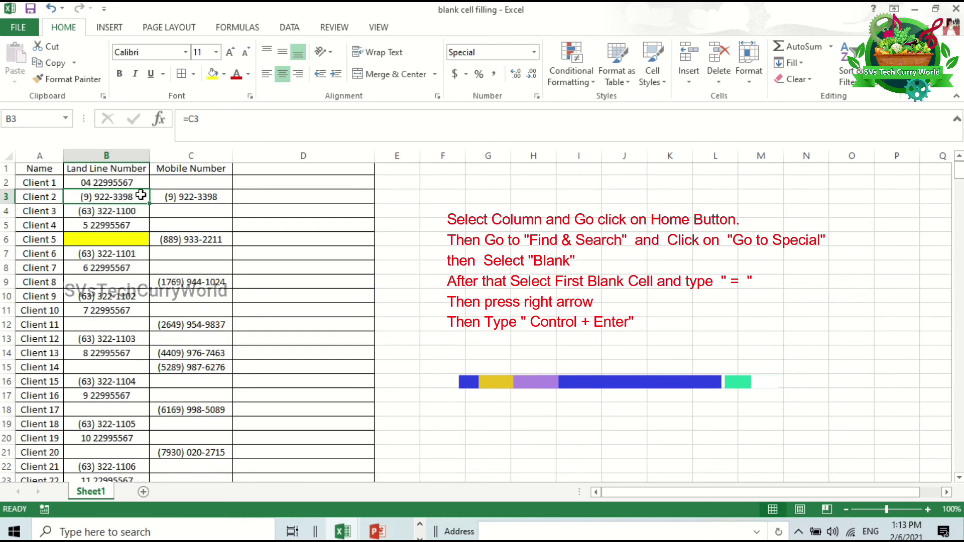
key("Delete")
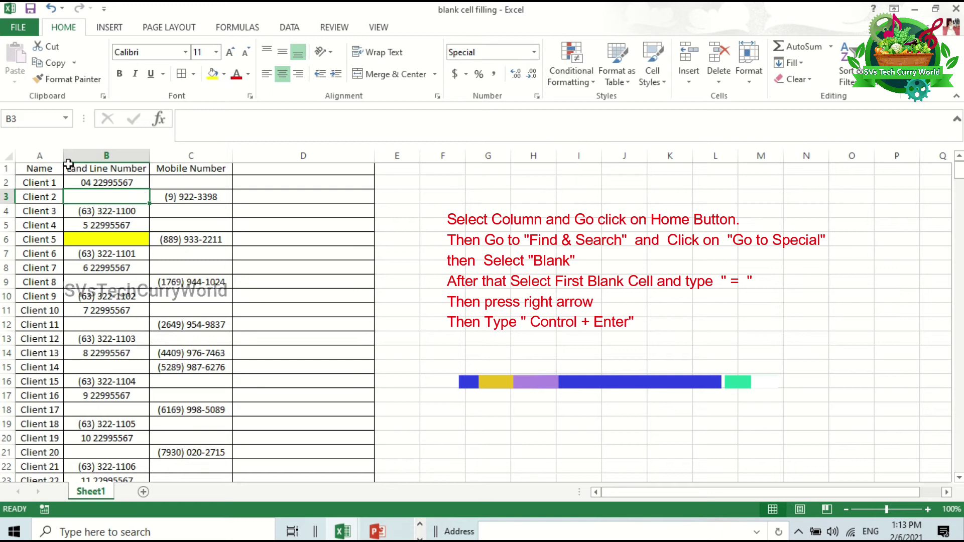
- Reselect column B and choose Blanks in Go To Special to select its empty cells
left_click(69, 156)
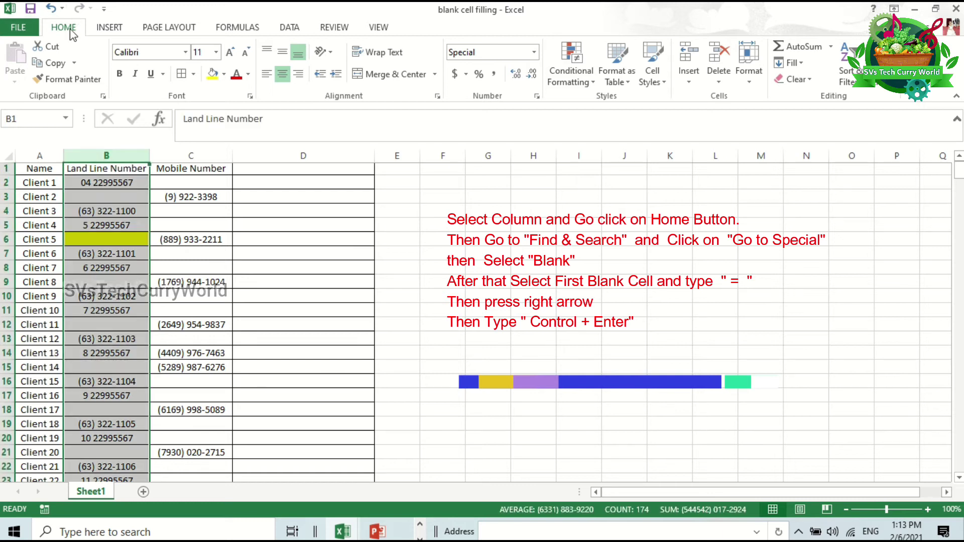
left_click(934, 76)
left_click(900, 150)
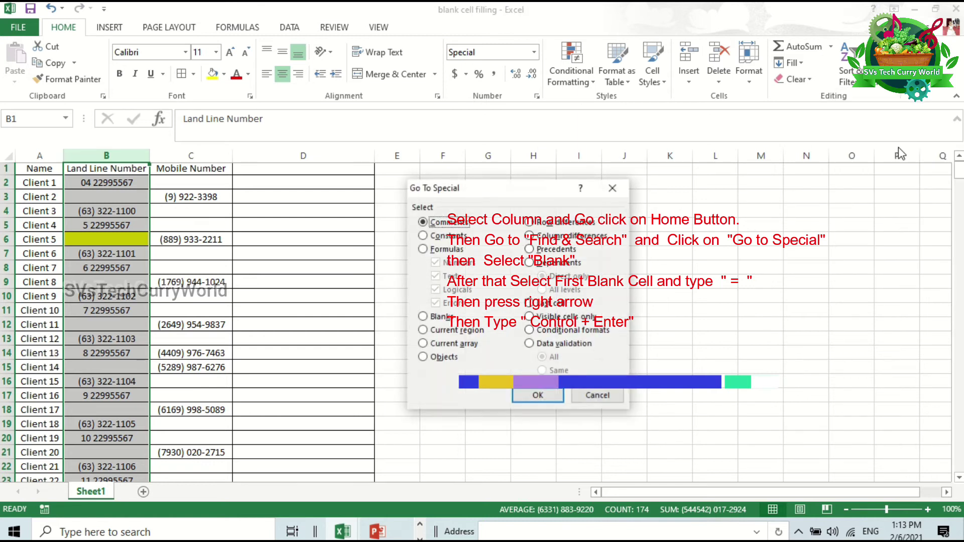
left_click(423, 317)
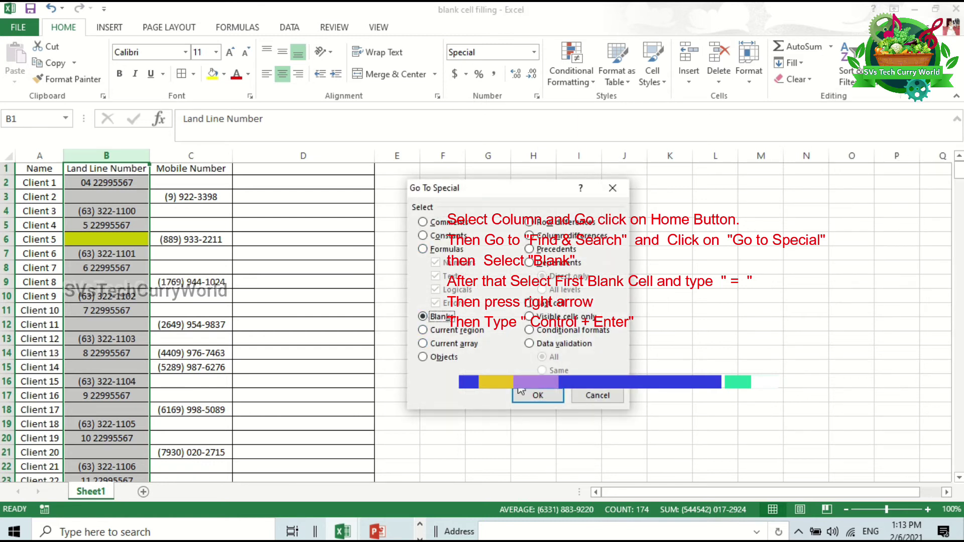
left_click(541, 397)
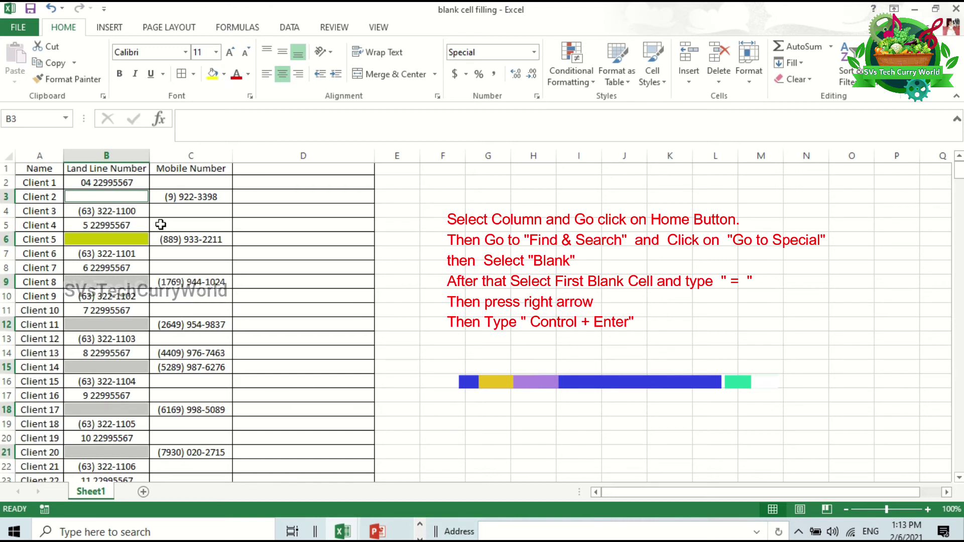
- Enter =C3 into all selected blanks with Ctrl+Enter to pull each row's mobile number
type("=")
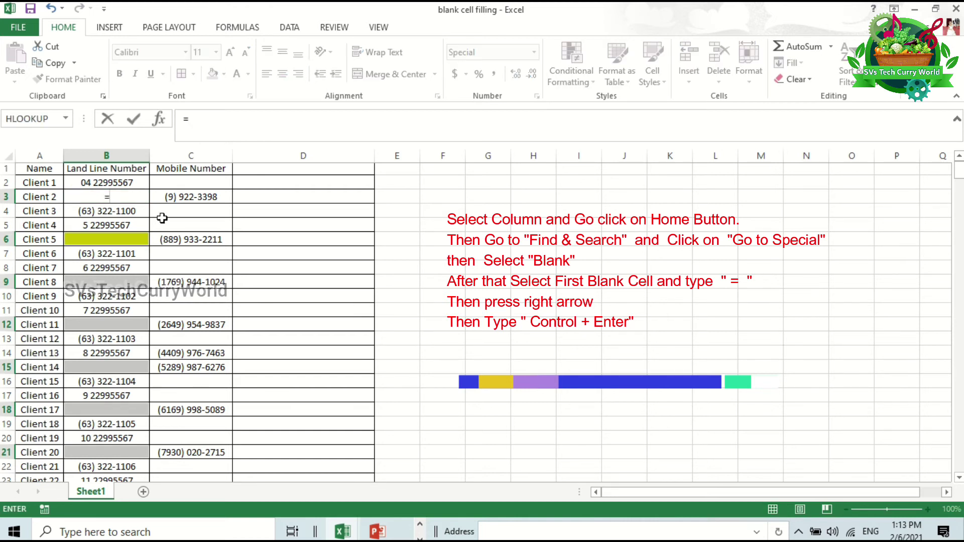
key("Right")
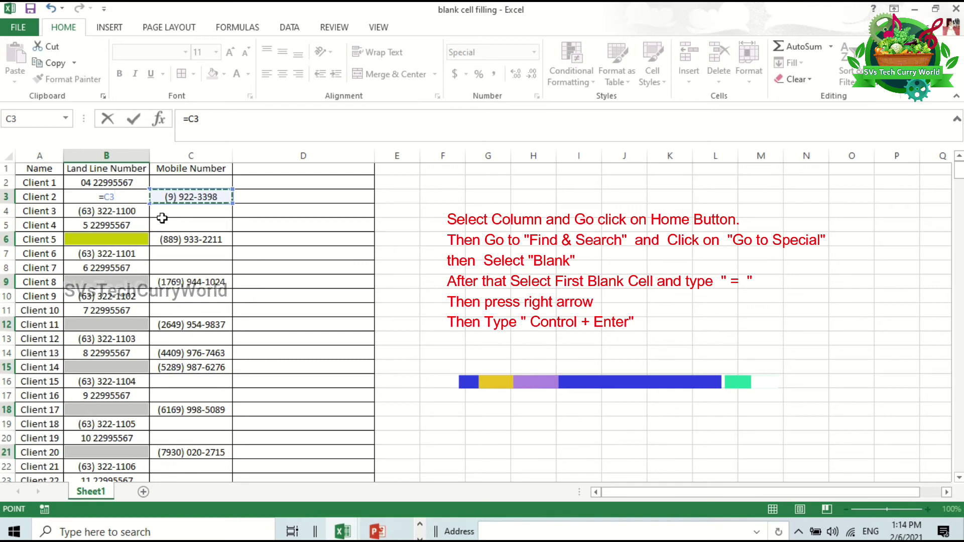
key("ctrl+Return")
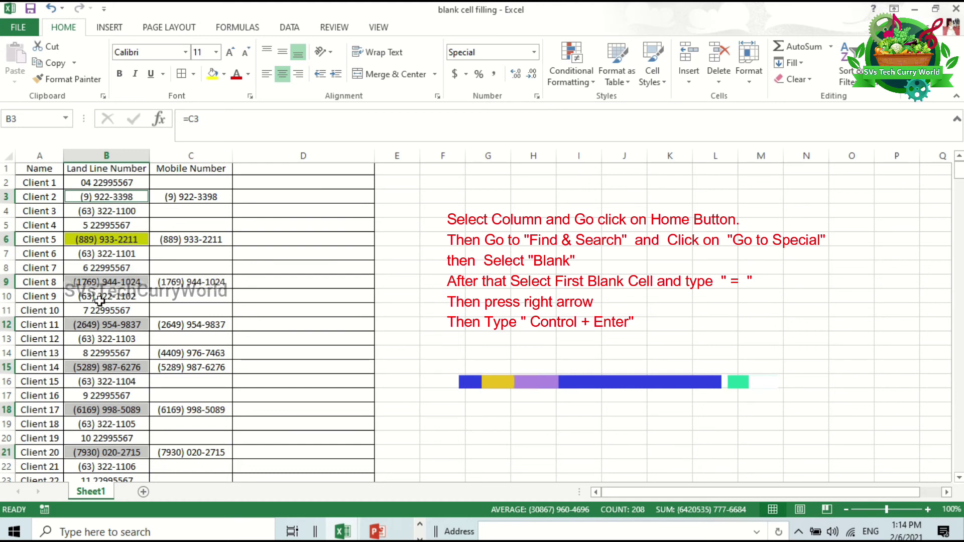
scroll(99, 300, "down", 6)
scroll(100, 312, "down", 5)
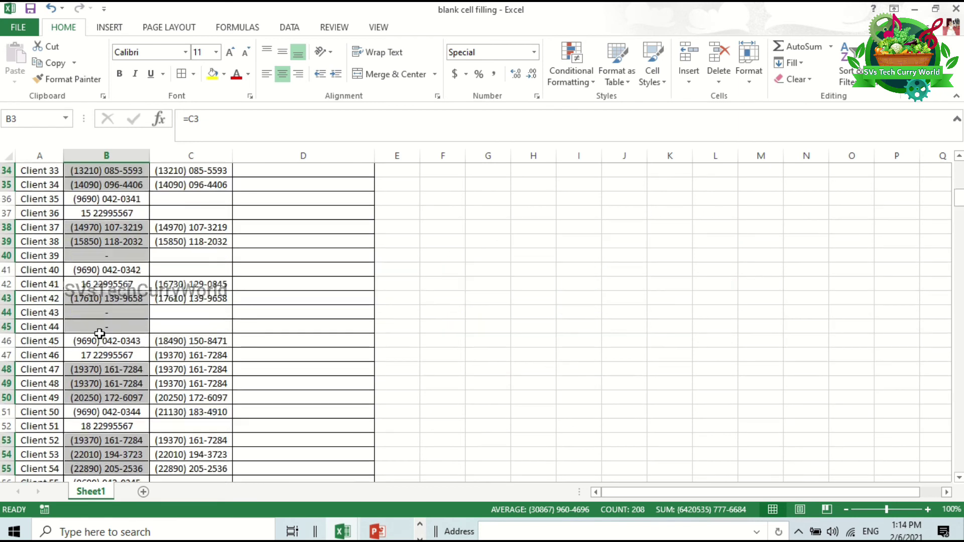
left_click(107, 272)
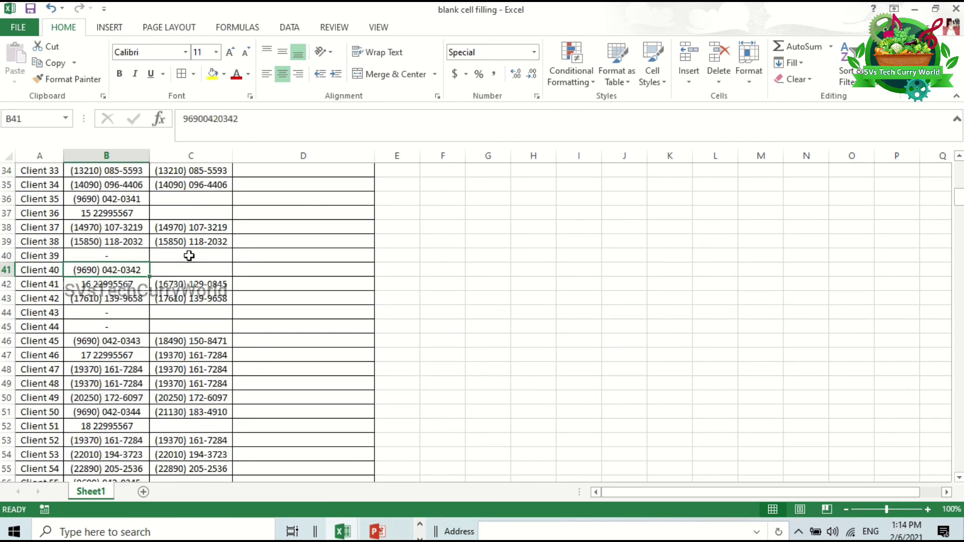
left_click(189, 256)
left_click(101, 258)
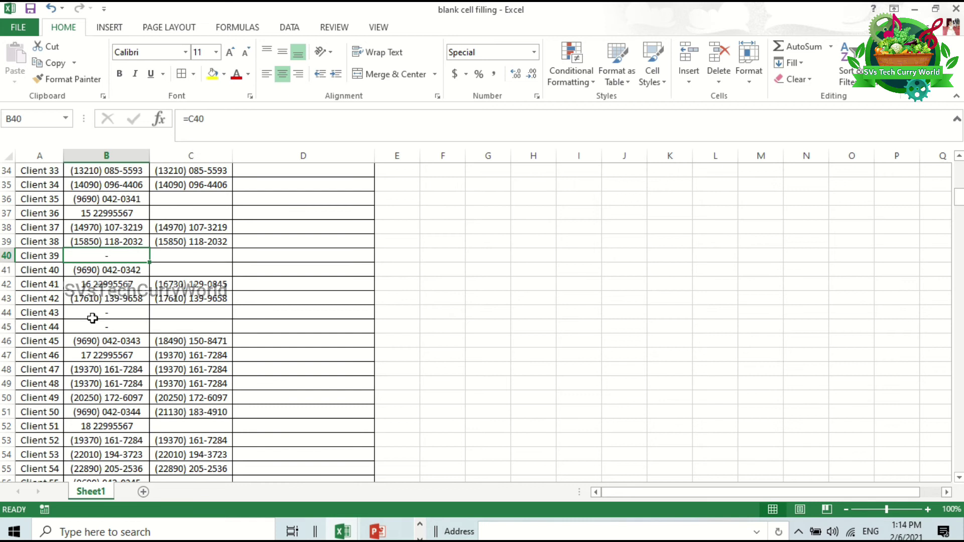
key("ctrl+Down")
scroll(128, 324, "down", 1)
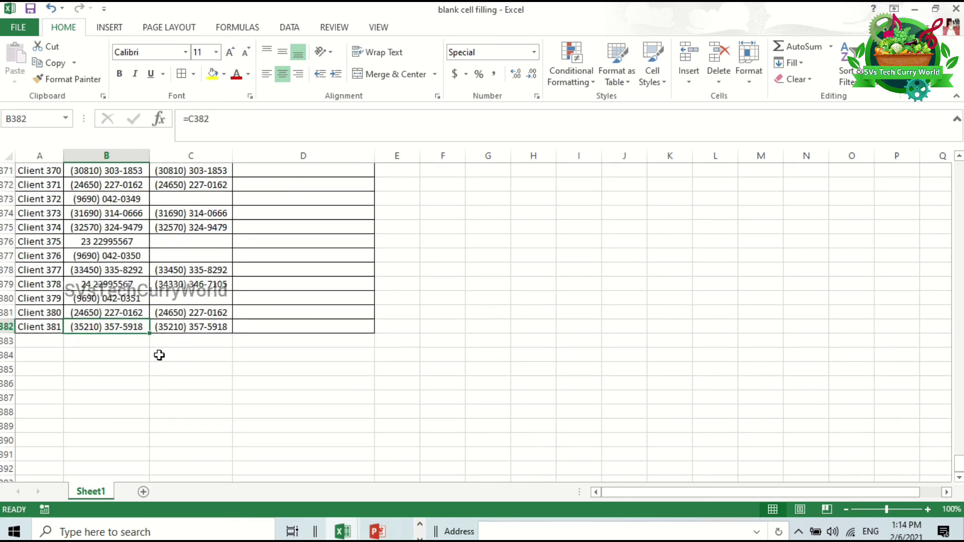
scroll(159, 355, "up", 3)
scroll(159, 355, "up", 7)
scroll(159, 355, "up", 7)
scroll(159, 355, "up", 9)
scroll(159, 355, "up", 8)
scroll(159, 356, "up", 8)
scroll(159, 355, "up", 5)
scroll(158, 355, "up", 8)
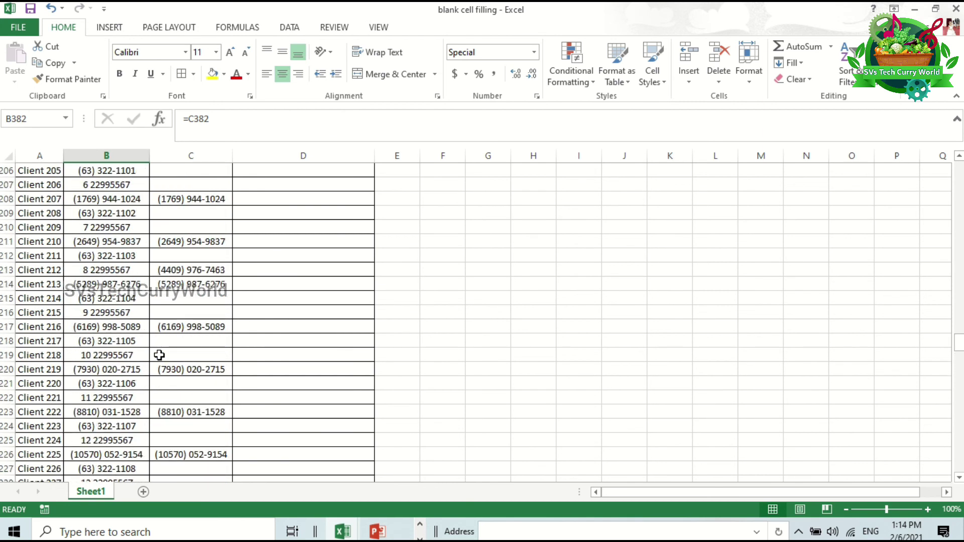
scroll(159, 355, "up", 3)
scroll(159, 355, "up", 10)
scroll(159, 355, "up", 11)
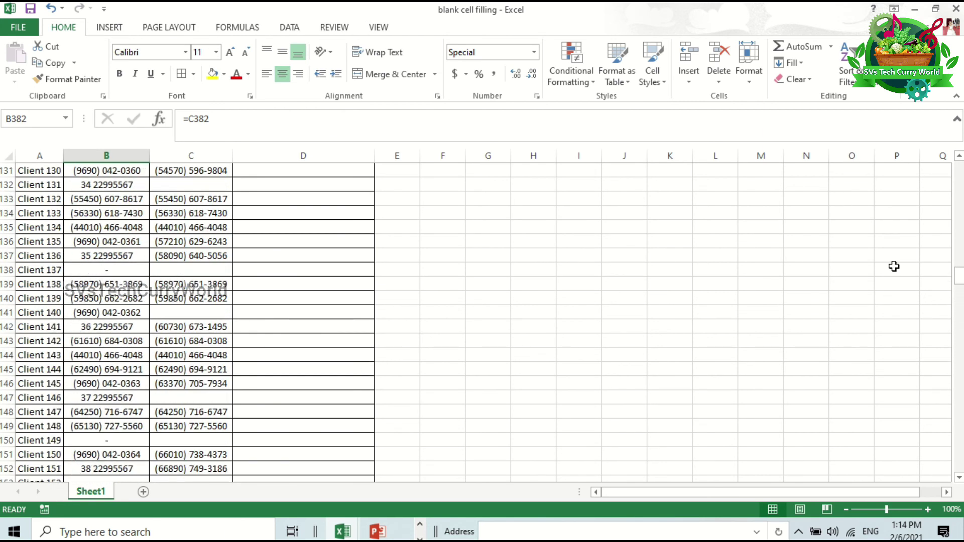
left_click_drag(960, 278, 957, 193)
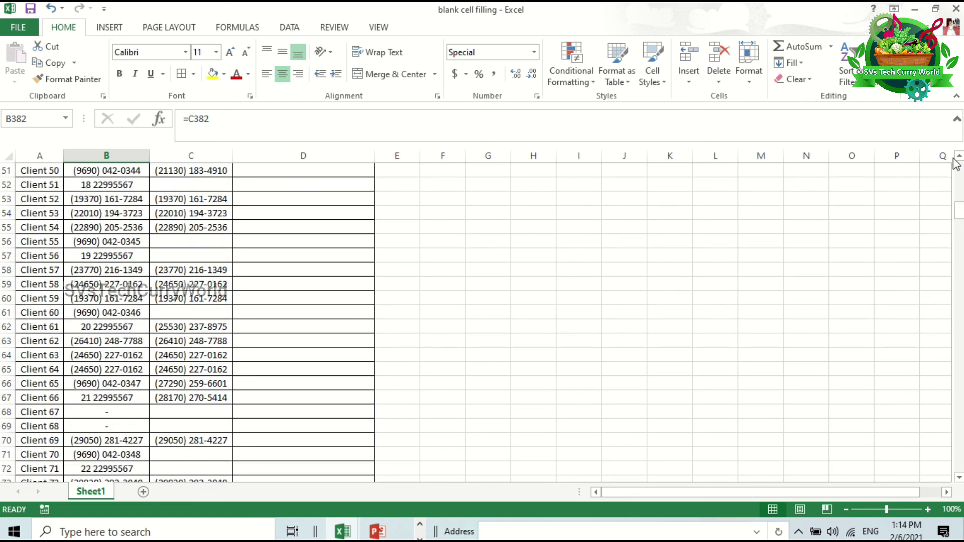
left_click_drag(957, 163, 959, 168)
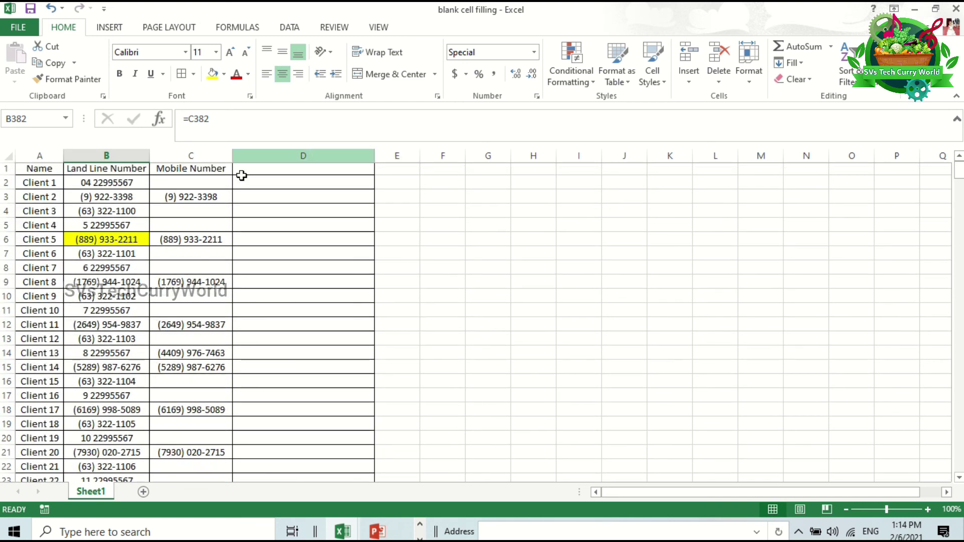
left_click(203, 179)
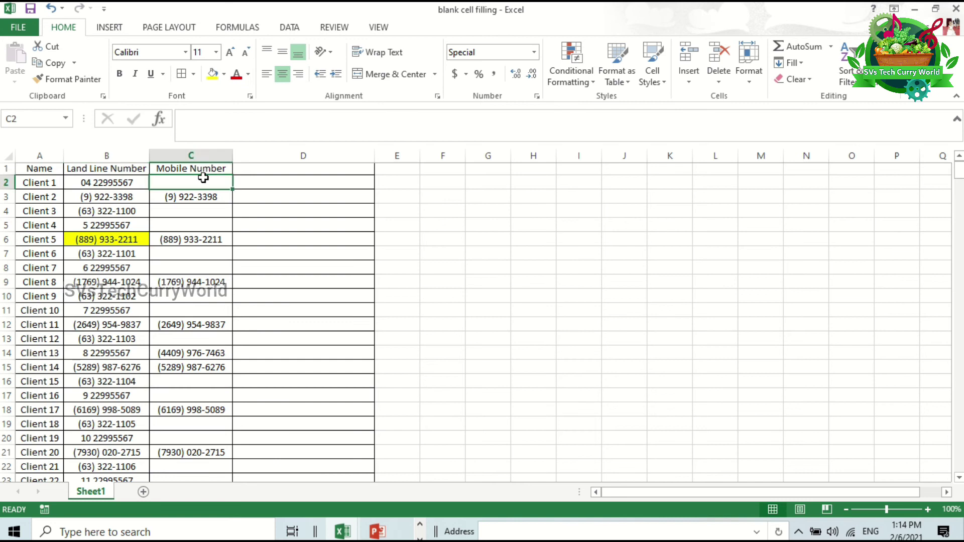
- Select column C and choose Blanks in Go To Special to select its empty cells
left_click(191, 156)
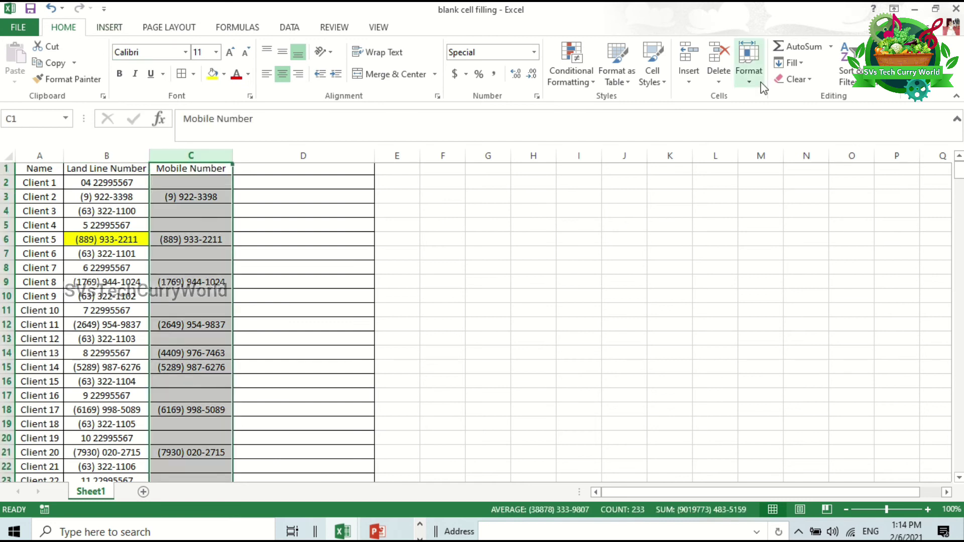
left_click(929, 76)
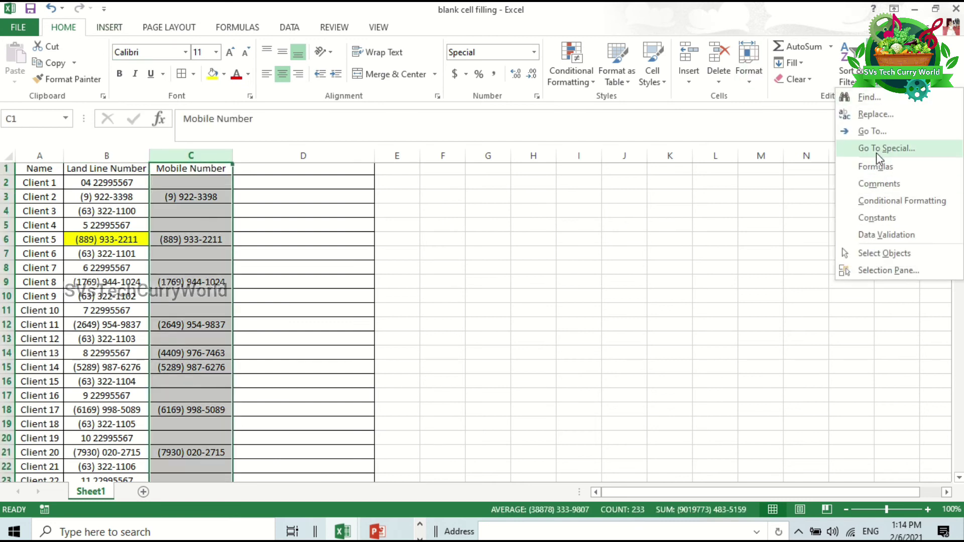
left_click(876, 152)
left_click(423, 317)
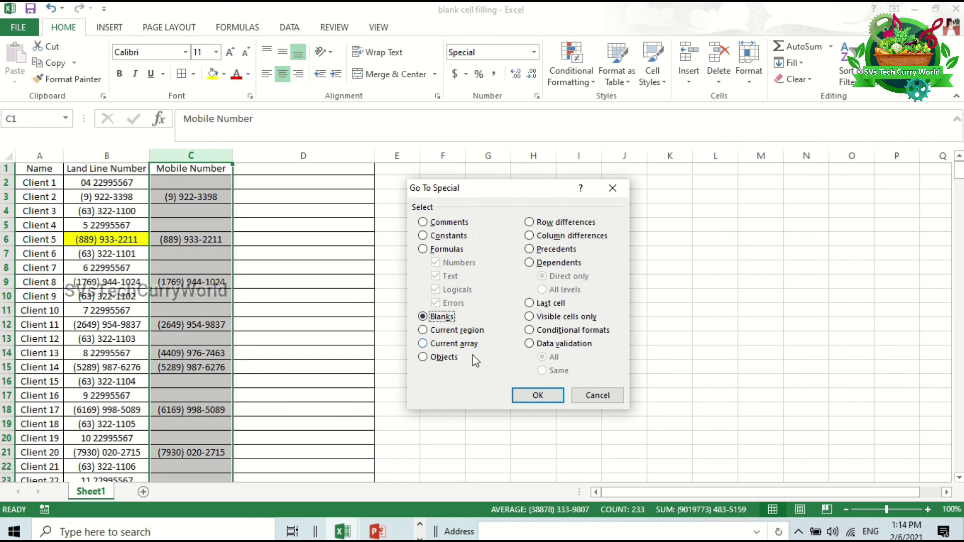
left_click(540, 395)
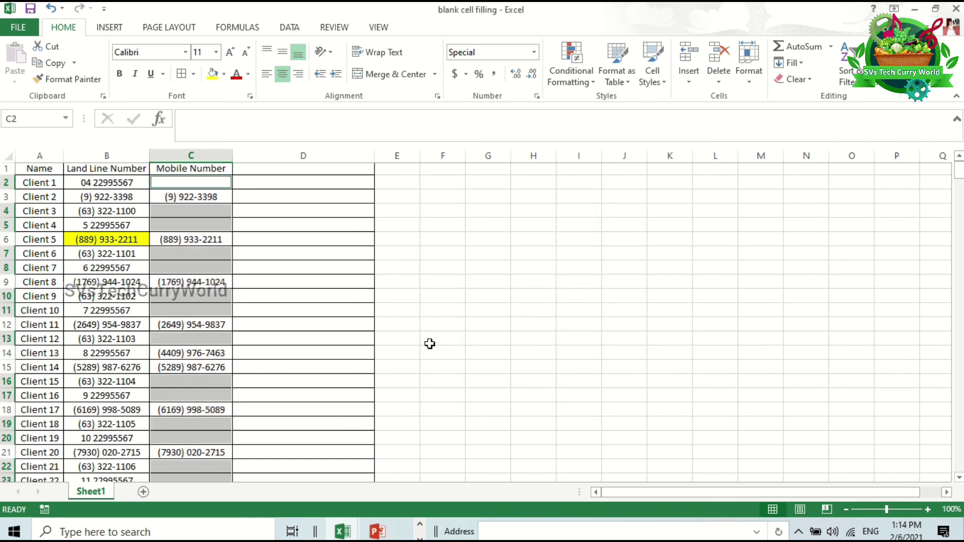
- Enter =B2 into all blank Mobile cells with Ctrl+Enter and dismiss the circular-reference warning
type("=")
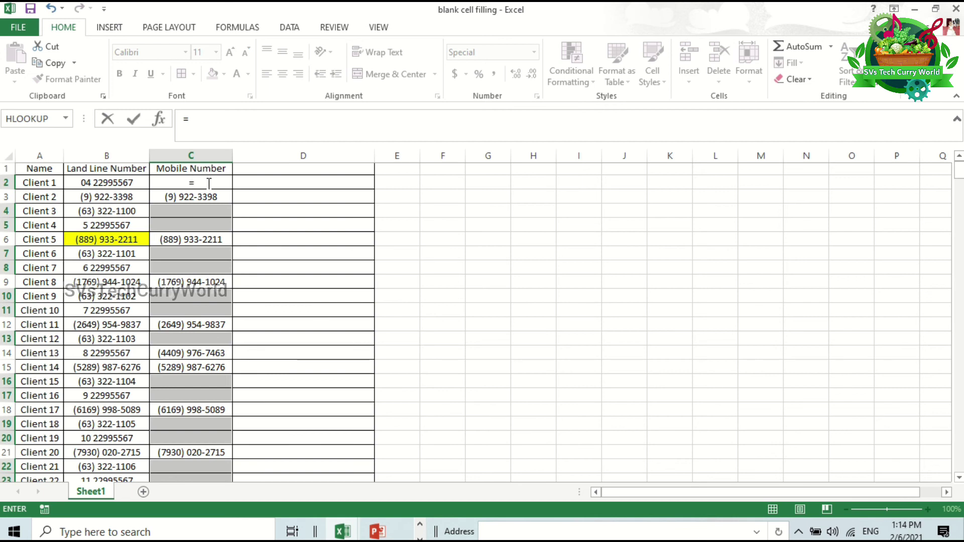
key("Left")
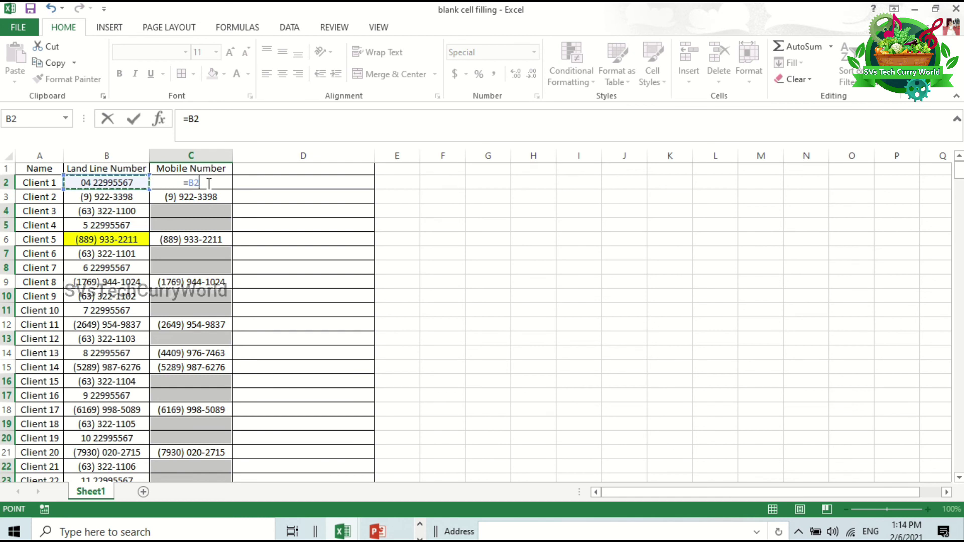
key("ctrl+Return")
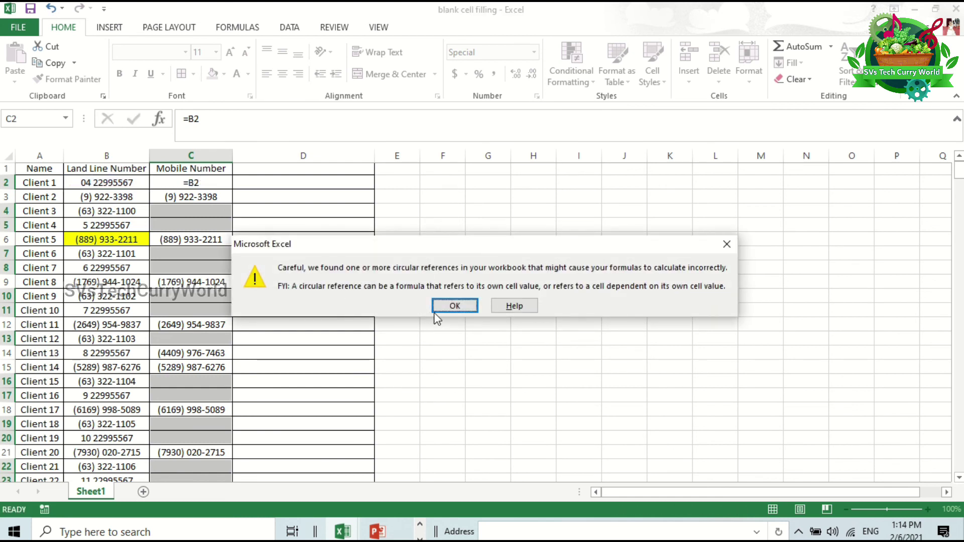
left_click(454, 306)
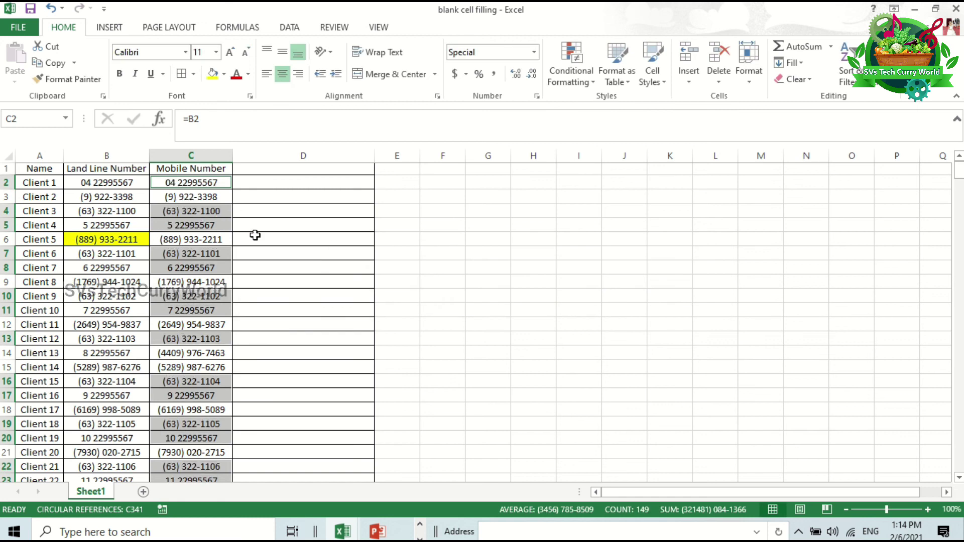
scroll(189, 379, "down", 7)
scroll(189, 382, "down", 3)
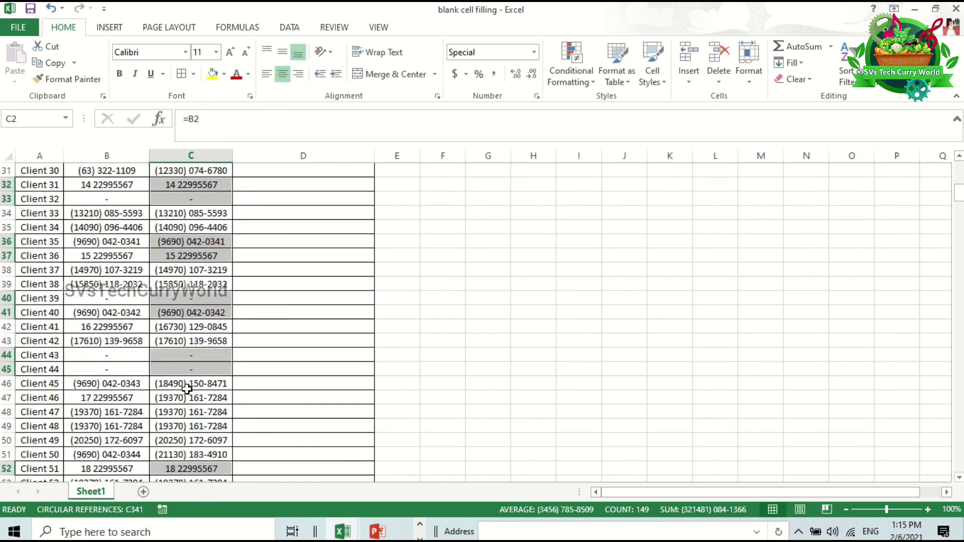
scroll(187, 388, "down", 3)
scroll(187, 388, "down", 5)
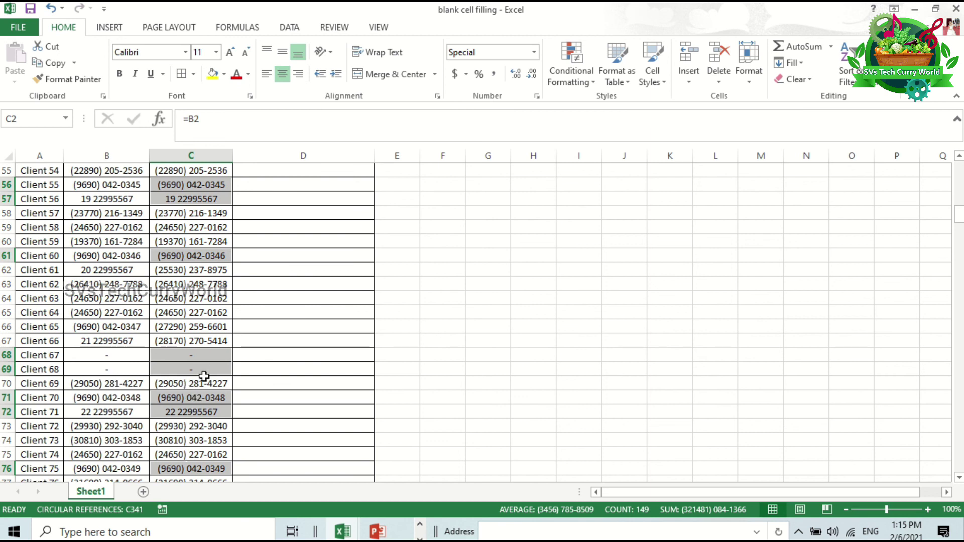
scroll(204, 372, "up", 10)
scroll(204, 376, "up", 6)
scroll(204, 377, "up", 2)
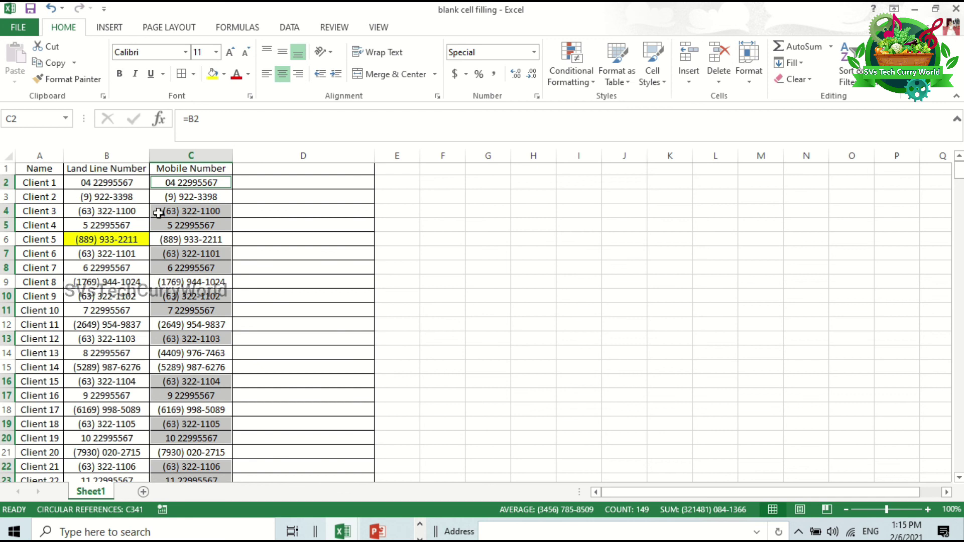
scroll(222, 347, "down", 5)
scroll(222, 347, "up", 1)
scroll(223, 346, "up", 4)
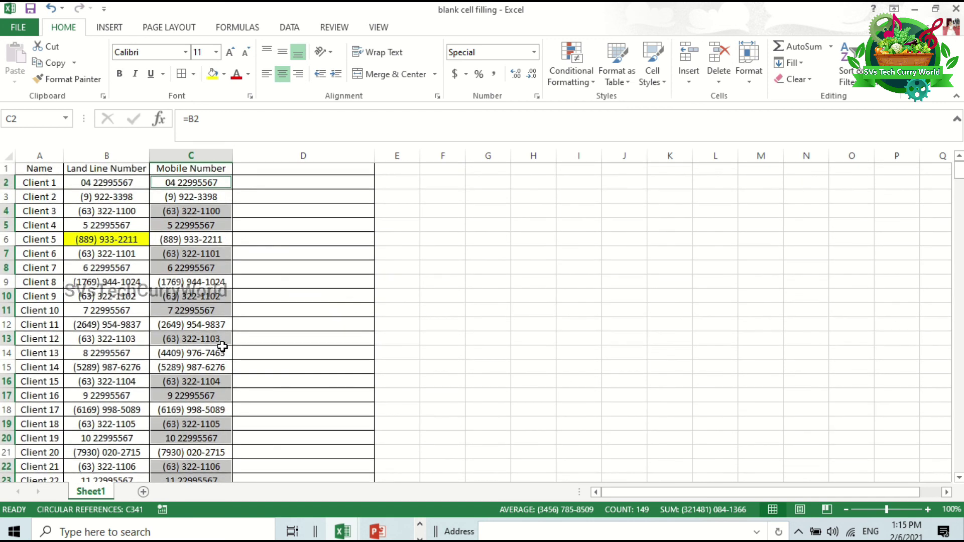